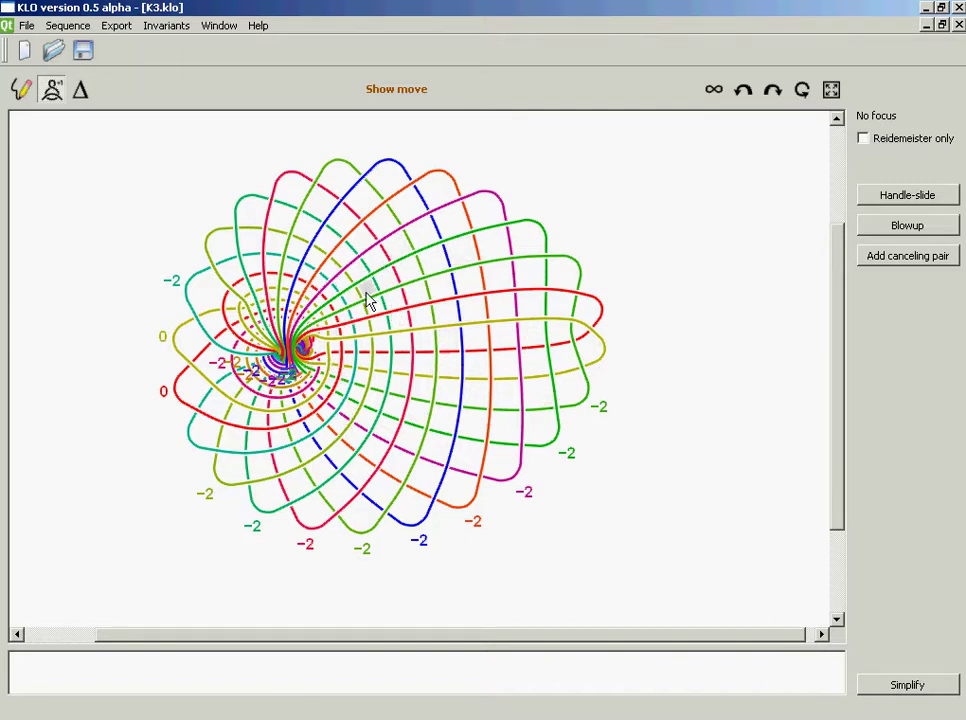
- Compute the linking form signature of the K3 link diagram and dismiss the result
{"action": "left_click", "coordinate": [168, 26]}
{"action": "left_click", "coordinate": [172, 46]}
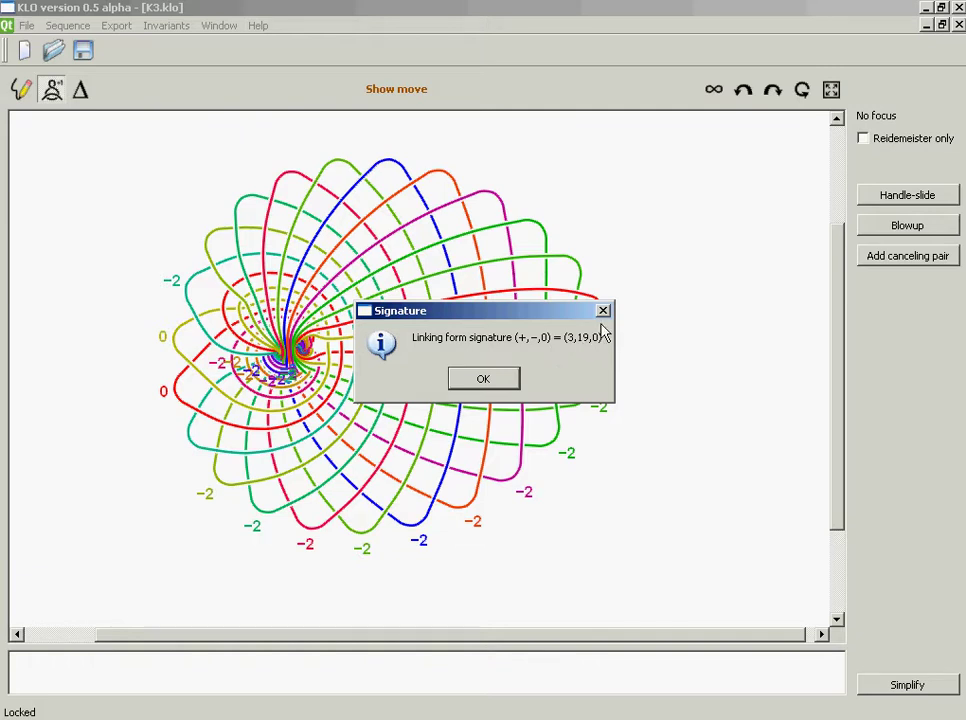
{"action": "left_click", "coordinate": [487, 381]}
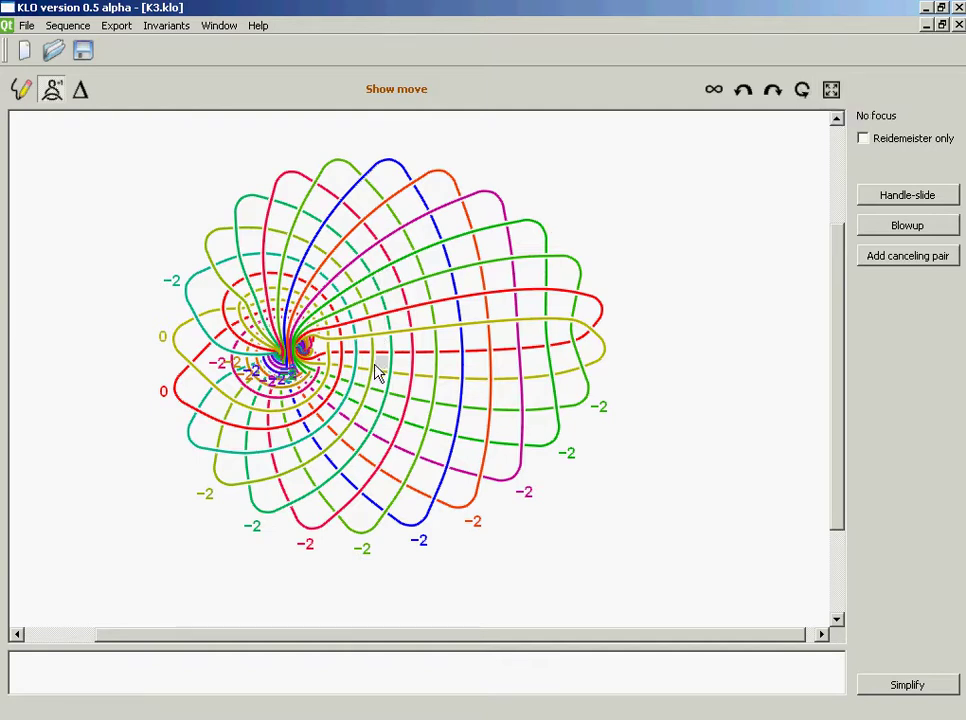
- Inspect the dense centre of the K3 link diagram up close and close K3.klo
{"action": "scroll", "coordinate": [350, 372], "scroll_direction": "up", "scroll_amount": 2}
{"action": "scroll", "coordinate": [472, 401], "scroll_direction": "up", "scroll_amount": 1}
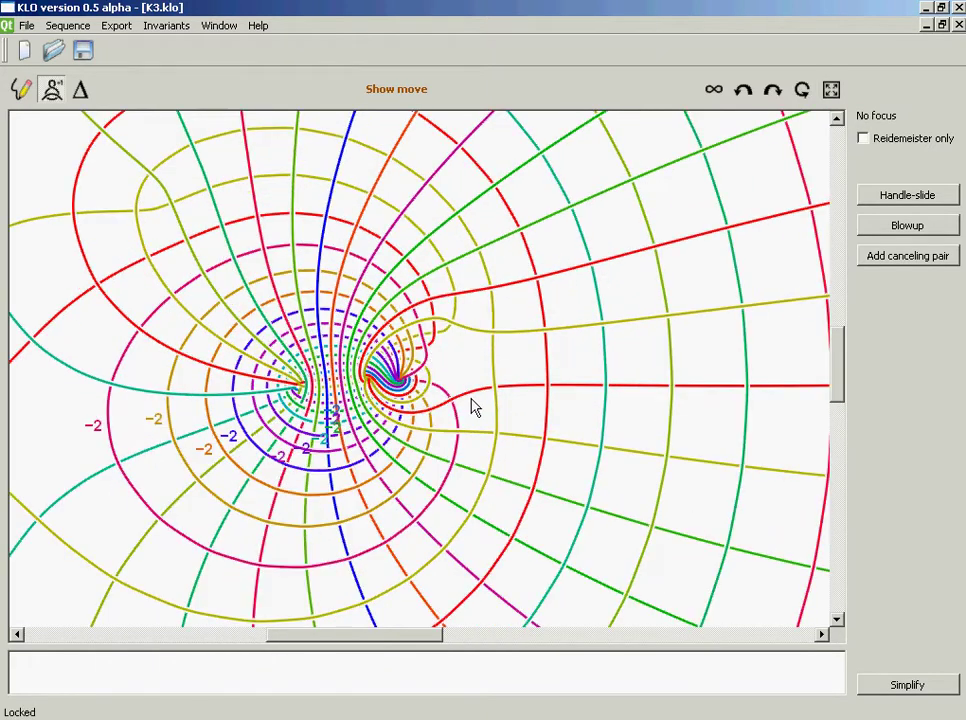
{"action": "scroll", "coordinate": [420, 410], "scroll_direction": "up", "scroll_amount": 1}
{"action": "scroll", "coordinate": [207, 280], "scroll_direction": "up", "scroll_amount": 1}
{"action": "left_click_drag", "start_coordinate": [171, 235], "coordinate": [700, 367]}
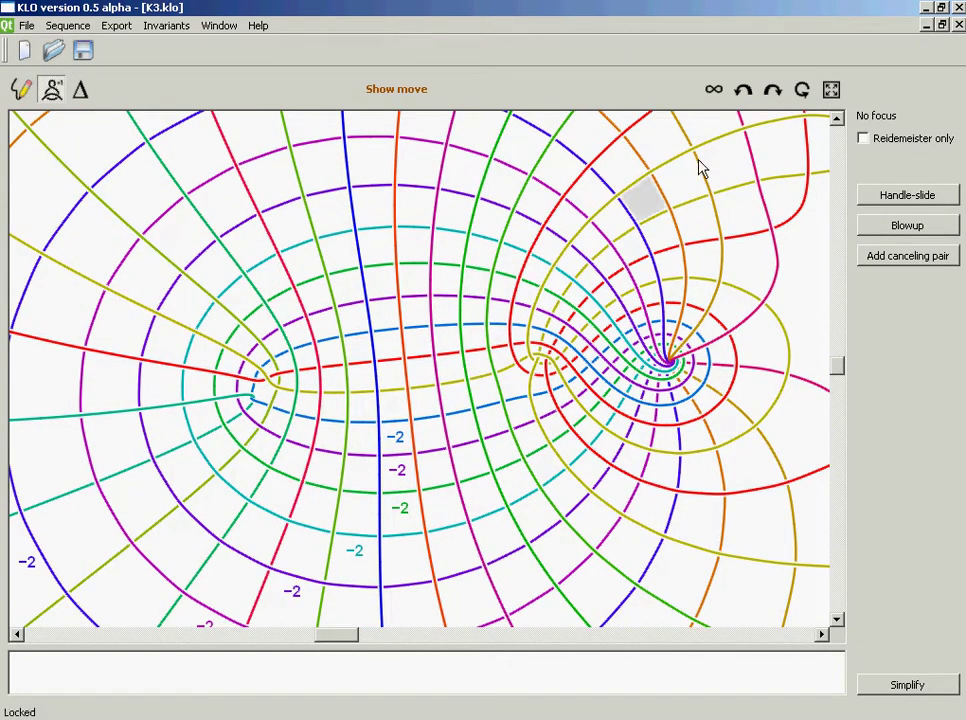
{"action": "left_click", "coordinate": [833, 93]}
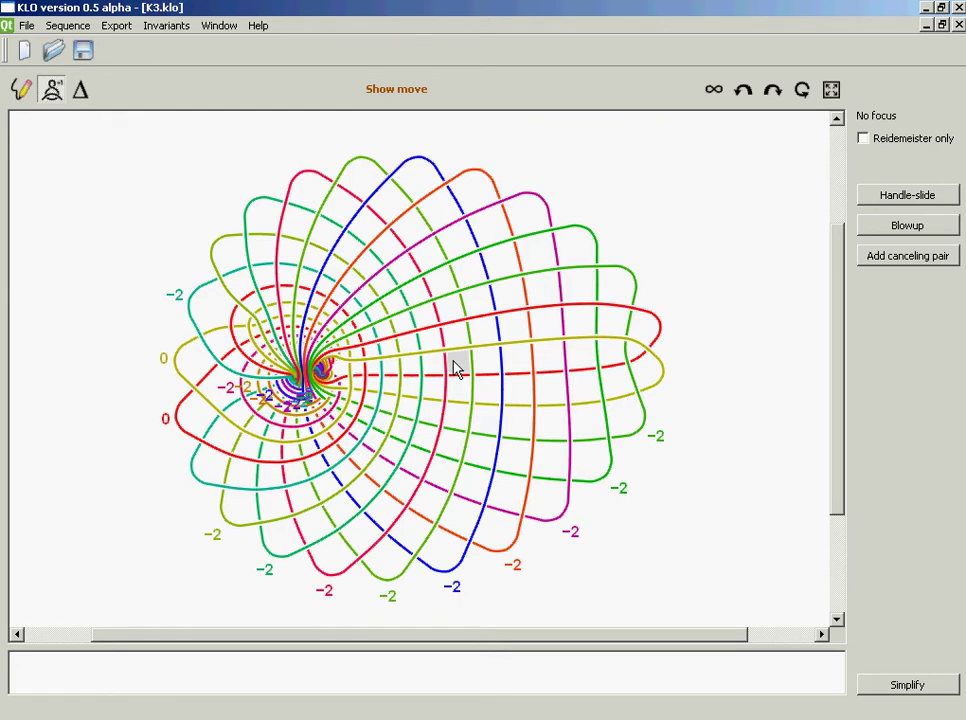
{"action": "left_click", "coordinate": [958, 25]}
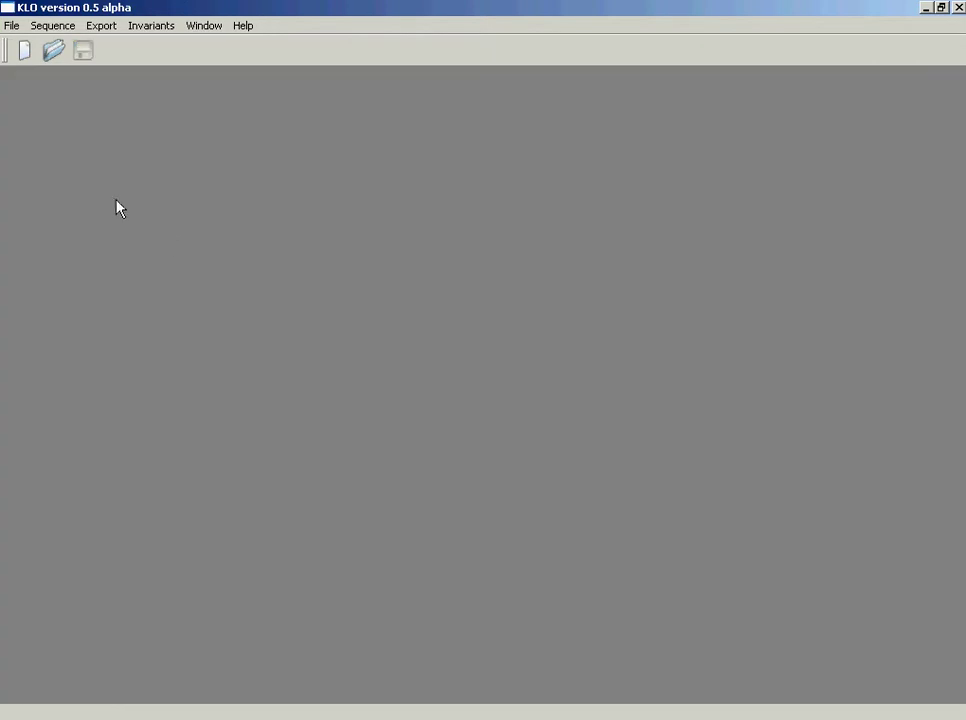
- Create a new document, draw one heavily tangled knot freehand, and process and accept it as a 2-handle with framing 0
{"action": "left_click", "coordinate": [24, 52]}
{"action": "left_click", "coordinate": [371, 295]}
{"action": "mouse_move", "coordinate": [298, 299]}
{"action": "left_mouse_down"}
{"action": "mouse_move", "coordinate": [367, 487]}
{"action": "mouse_move", "coordinate": [237, 470]}
{"action": "mouse_move", "coordinate": [395, 397]}
{"action": "mouse_move", "coordinate": [366, 506]}
{"action": "mouse_move", "coordinate": [309, 559]}
{"action": "mouse_move", "coordinate": [168, 459]}
{"action": "mouse_move", "coordinate": [283, 330]}
{"action": "mouse_move", "coordinate": [368, 487]}
{"action": "mouse_move", "coordinate": [170, 400]}
{"action": "mouse_move", "coordinate": [215, 330]}
{"action": "mouse_move", "coordinate": [383, 363]}
{"action": "mouse_move", "coordinate": [372, 296]}
{"action": "left_mouse_up"}
{"action": "left_click", "coordinate": [858, 681]}
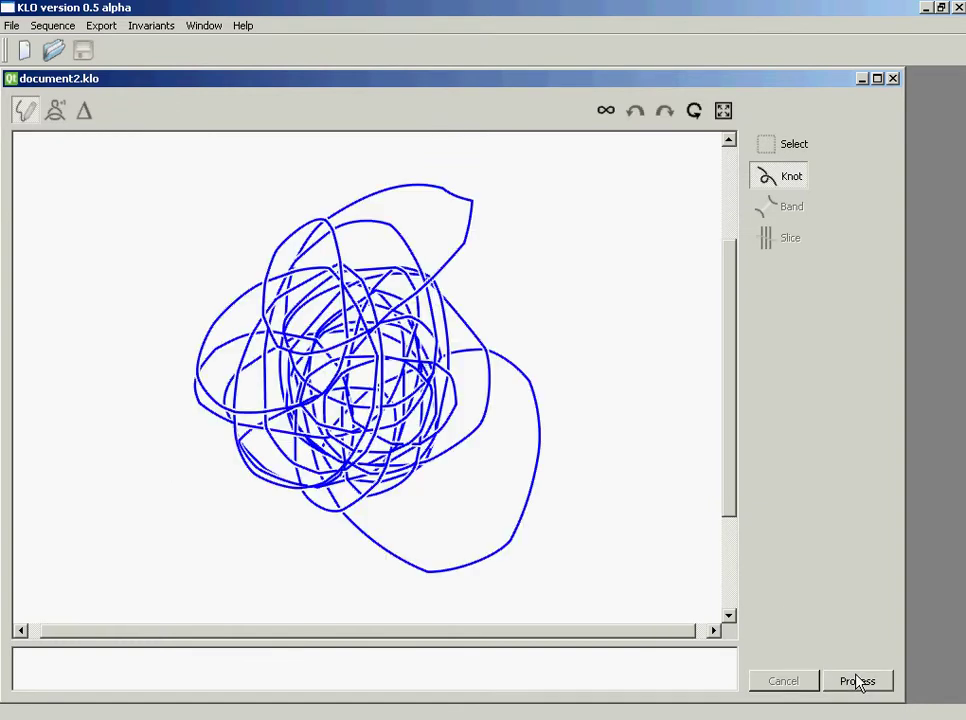
{"action": "left_click", "coordinate": [857, 681]}
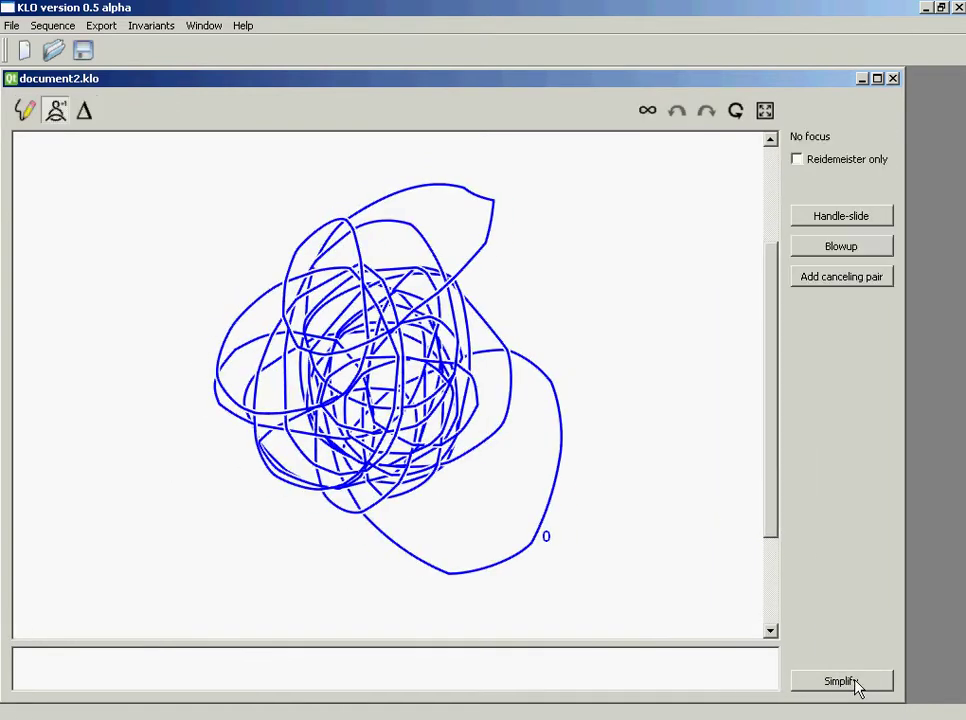
- Redraw the tangled knot by circle packing, letting the packing continue, and inspect its crossings before fitting the whole diagram
{"action": "left_click", "coordinate": [735, 110]}
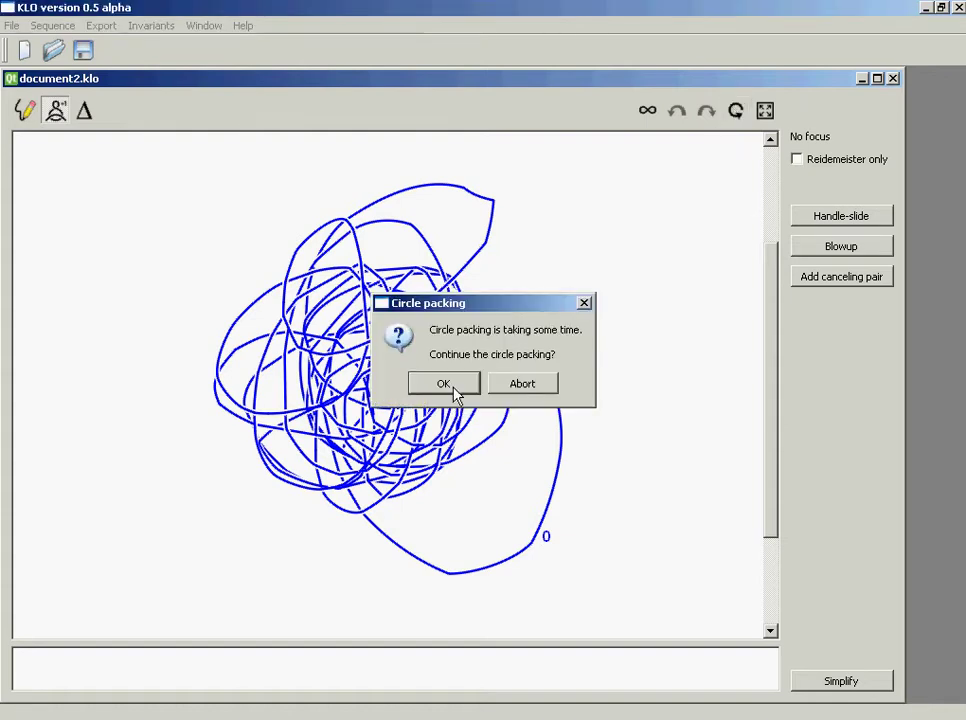
{"action": "left_click", "coordinate": [443, 384]}
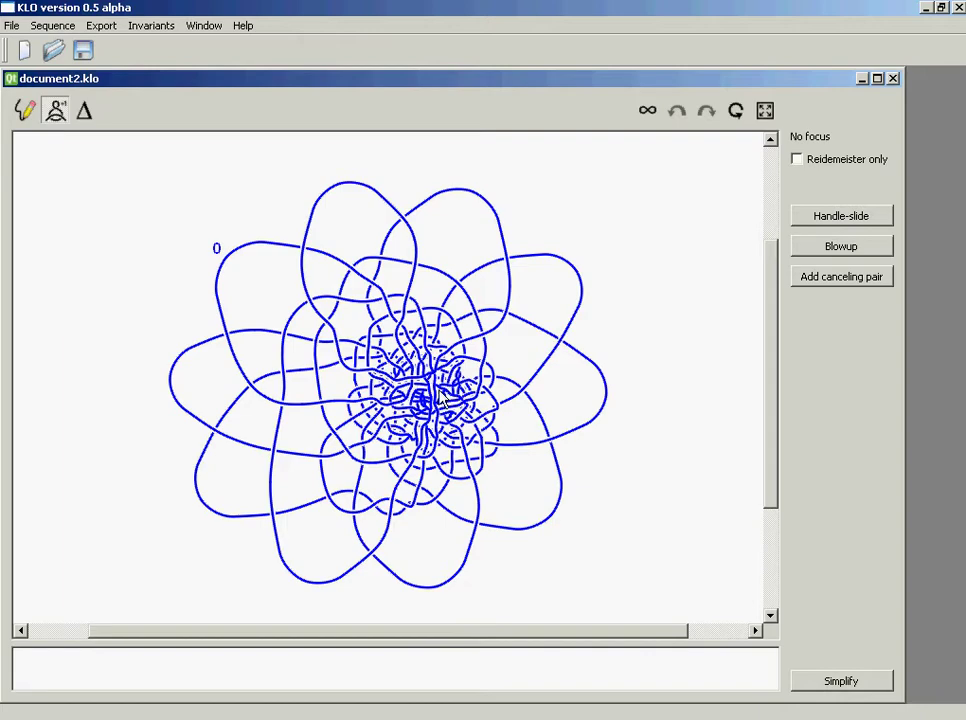
{"action": "scroll", "coordinate": [443, 399], "scroll_direction": "up", "scroll_amount": 6}
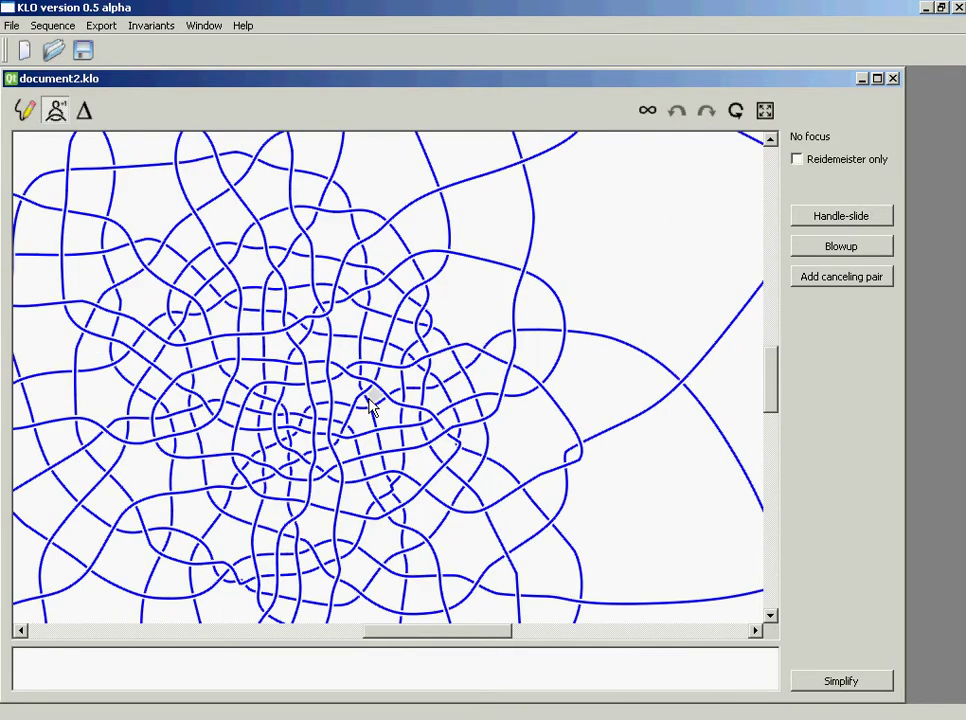
{"action": "scroll", "coordinate": [371, 405], "scroll_direction": "down", "scroll_amount": 6}
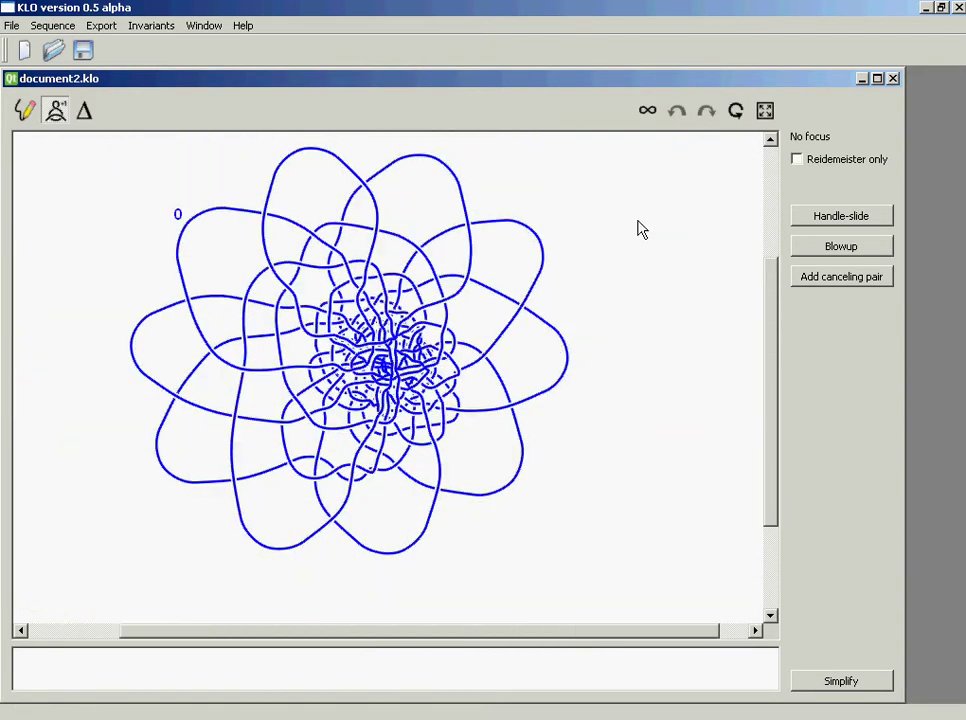
{"action": "left_click", "coordinate": [765, 112]}
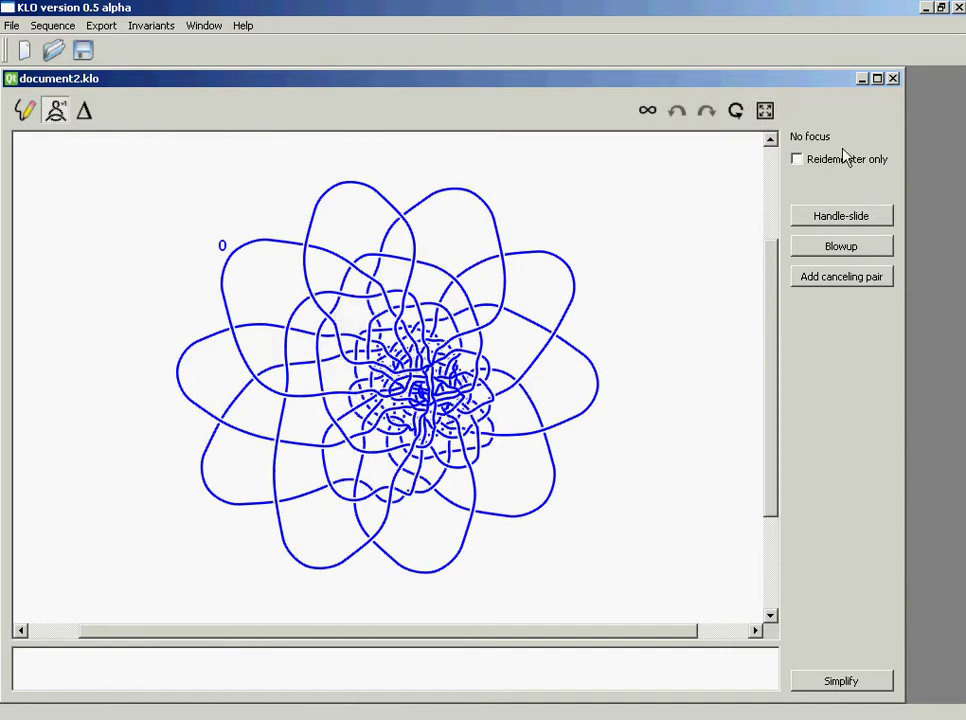
- Discard document2.klo, and draw and process two separate, unlinked ovals side by side in a new document
{"action": "left_click", "coordinate": [893, 78]}
{"action": "left_click", "coordinate": [505, 384]}
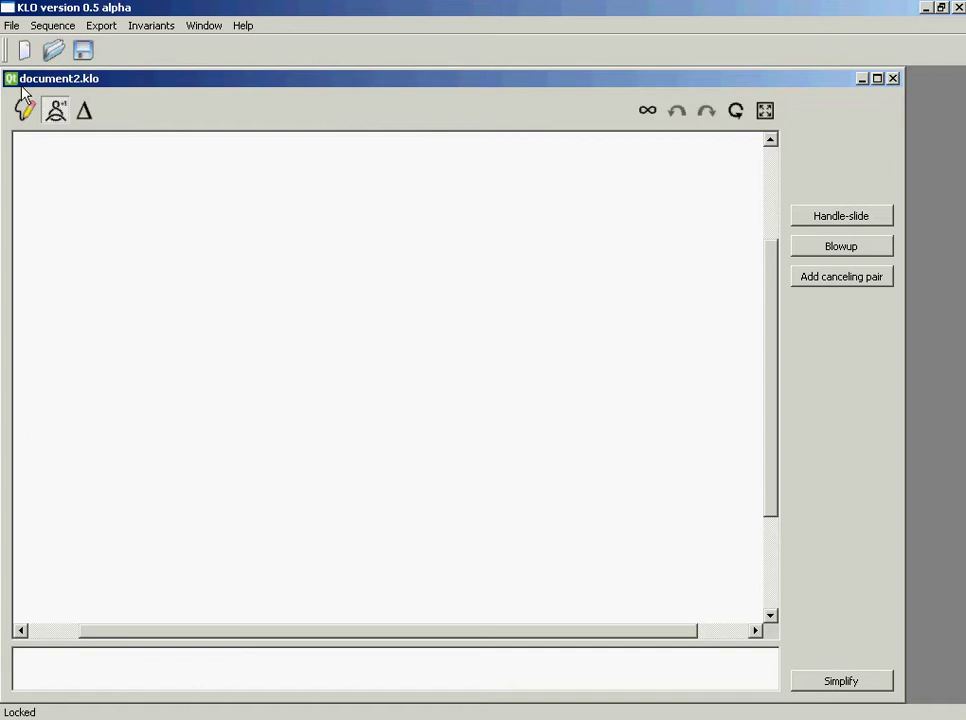
{"action": "left_click", "coordinate": [20, 54]}
{"action": "mouse_move", "coordinate": [236, 307]}
{"action": "left_mouse_down"}
{"action": "mouse_move", "coordinate": [163, 440]}
{"action": "mouse_move", "coordinate": [237, 362]}
{"action": "mouse_move", "coordinate": [237, 310]}
{"action": "left_mouse_up"}
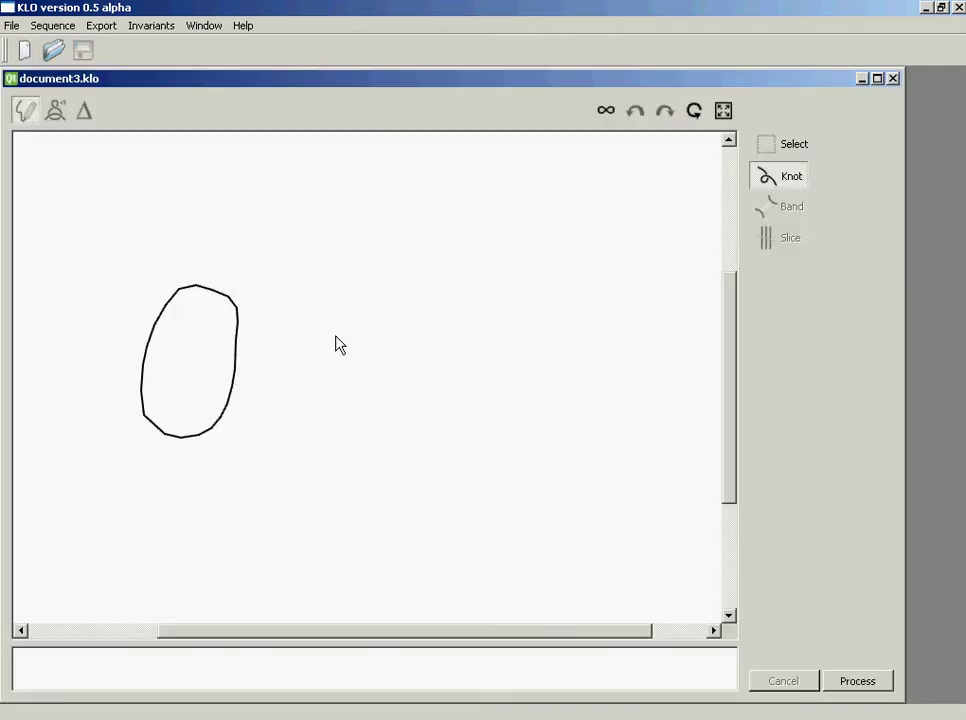
{"action": "mouse_move", "coordinate": [424, 303]}
{"action": "left_mouse_down"}
{"action": "mouse_move", "coordinate": [472, 403]}
{"action": "mouse_move", "coordinate": [425, 304]}
{"action": "left_mouse_up"}
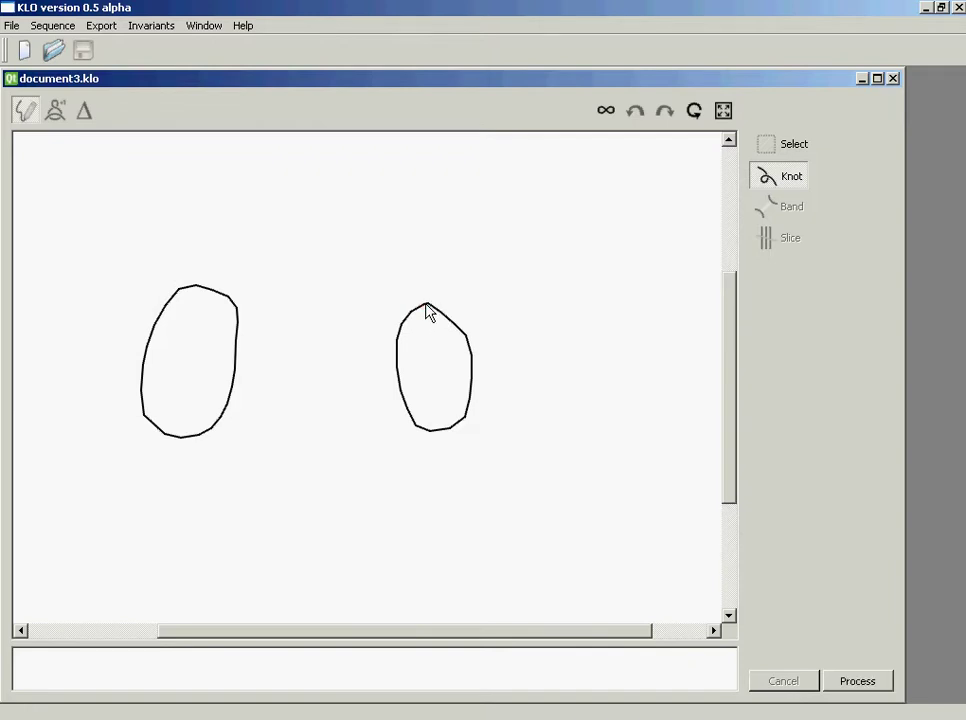
{"action": "left_click", "coordinate": [855, 684]}
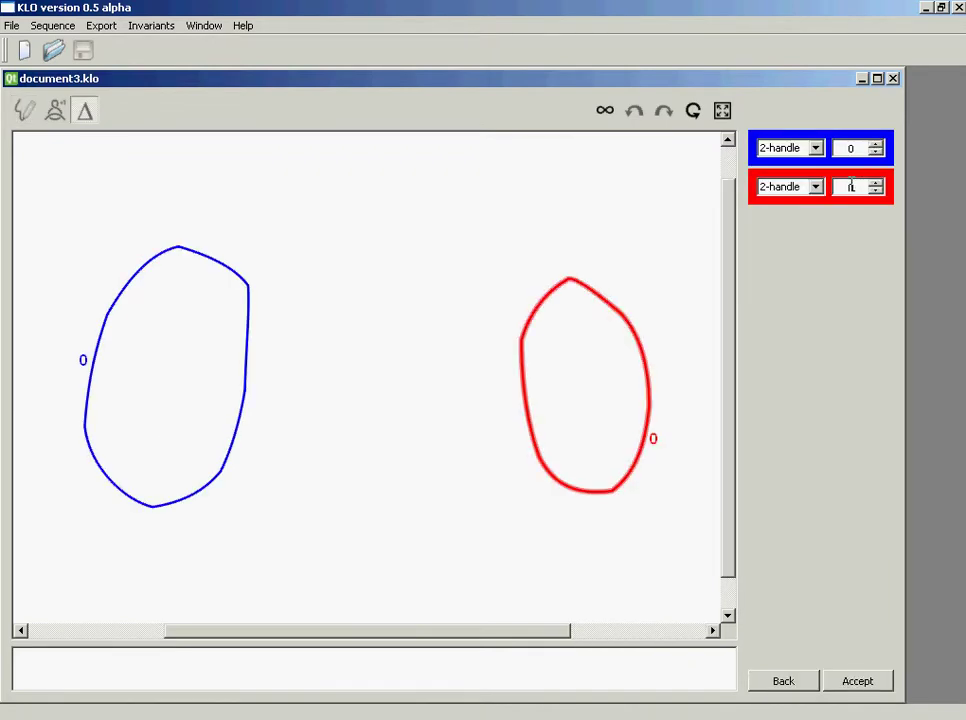
- Set the 2-handle framings to +3 for the blue loop and -2 for the red loop, and accept them
{"action": "left_click", "coordinate": [876, 146]}
{"action": "left_click", "coordinate": [876, 146]}
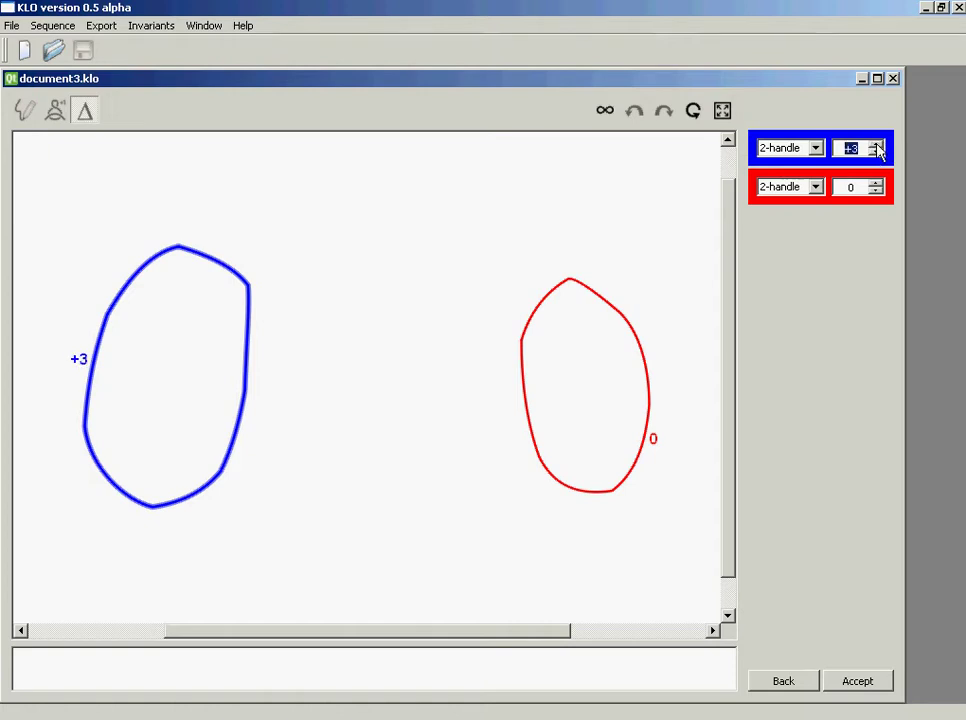
{"action": "left_click", "coordinate": [876, 191]}
{"action": "left_click", "coordinate": [876, 191]}
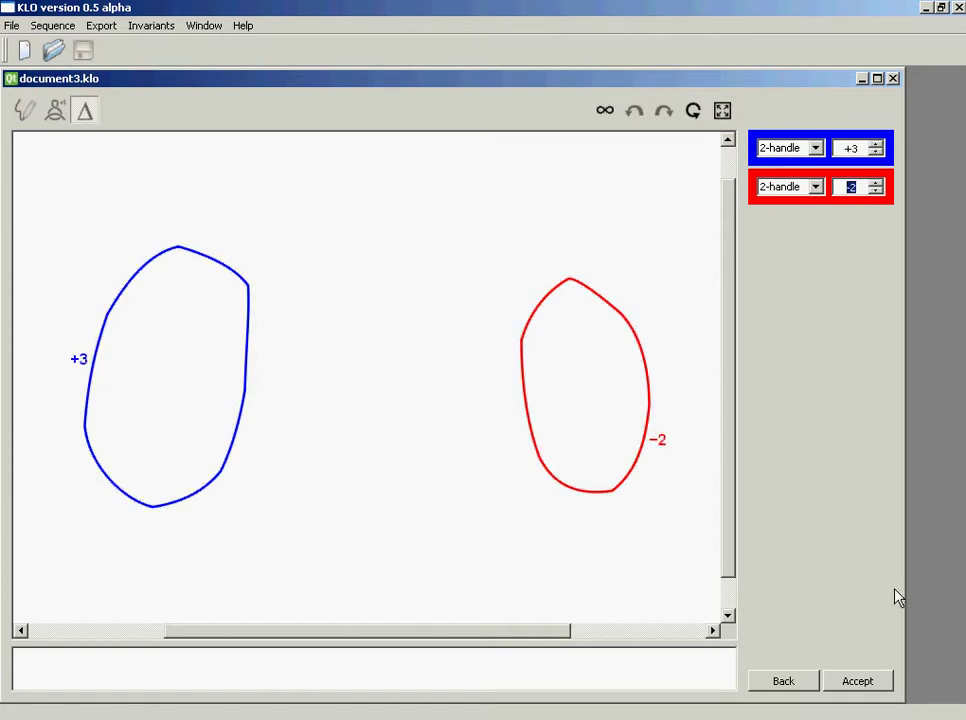
{"action": "left_click", "coordinate": [854, 688]}
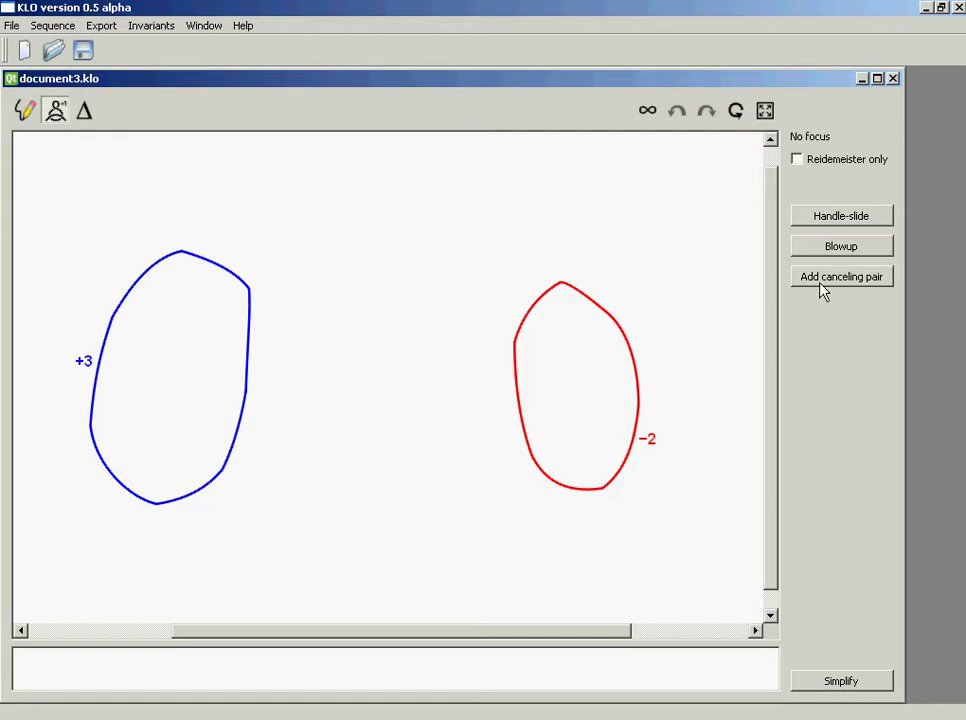
- Handle-slide the blue loop over the red loop along a freehand band joining them, with the band twist set to +1
{"action": "left_click", "coordinate": [838, 224]}
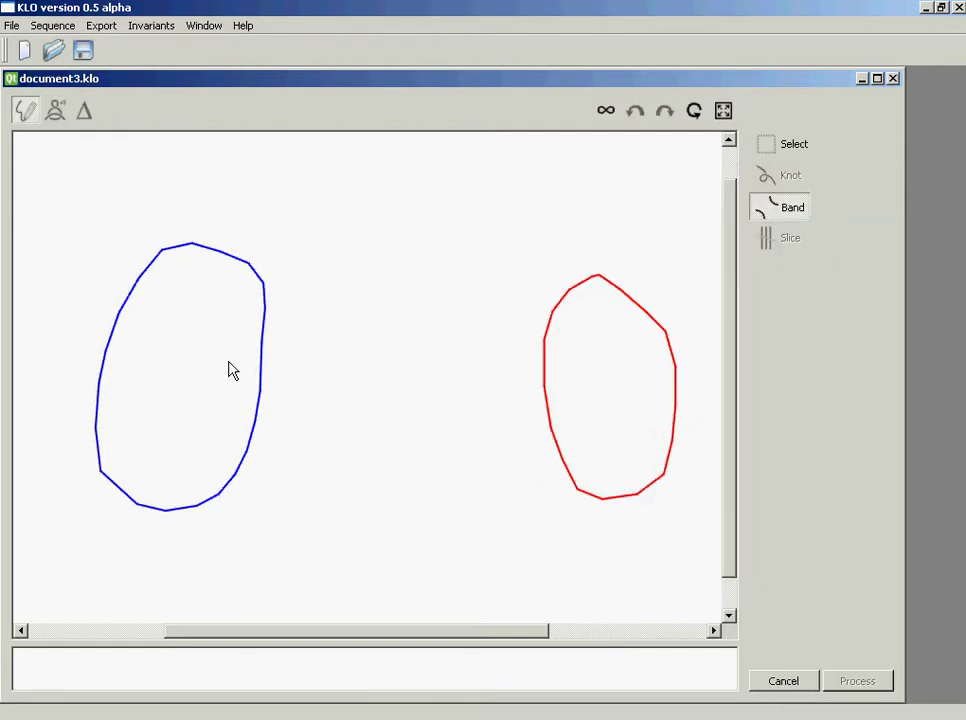
{"action": "left_click_drag", "start_coordinate": [228, 362], "coordinate": [600, 337]}
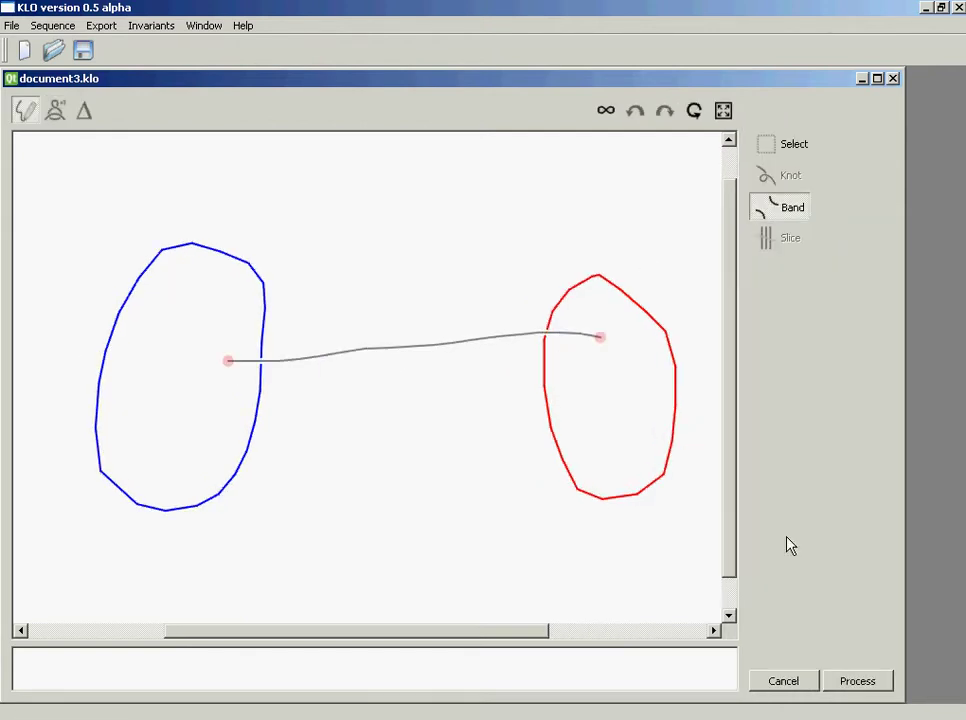
{"action": "left_click", "coordinate": [858, 681]}
{"action": "left_click", "coordinate": [859, 143]}
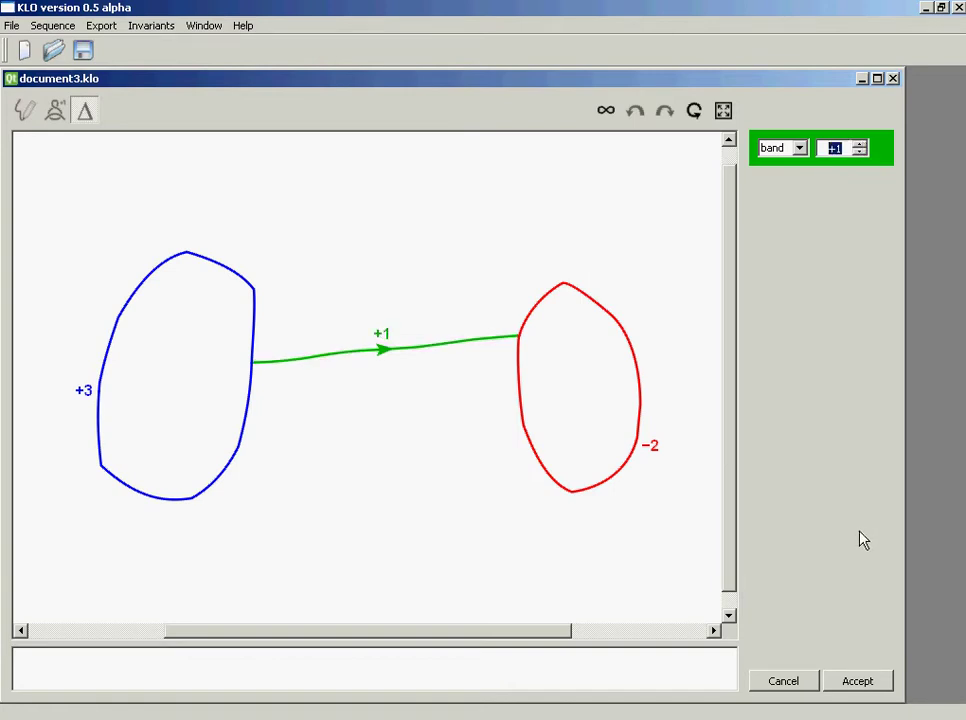
{"action": "left_click", "coordinate": [855, 681]}
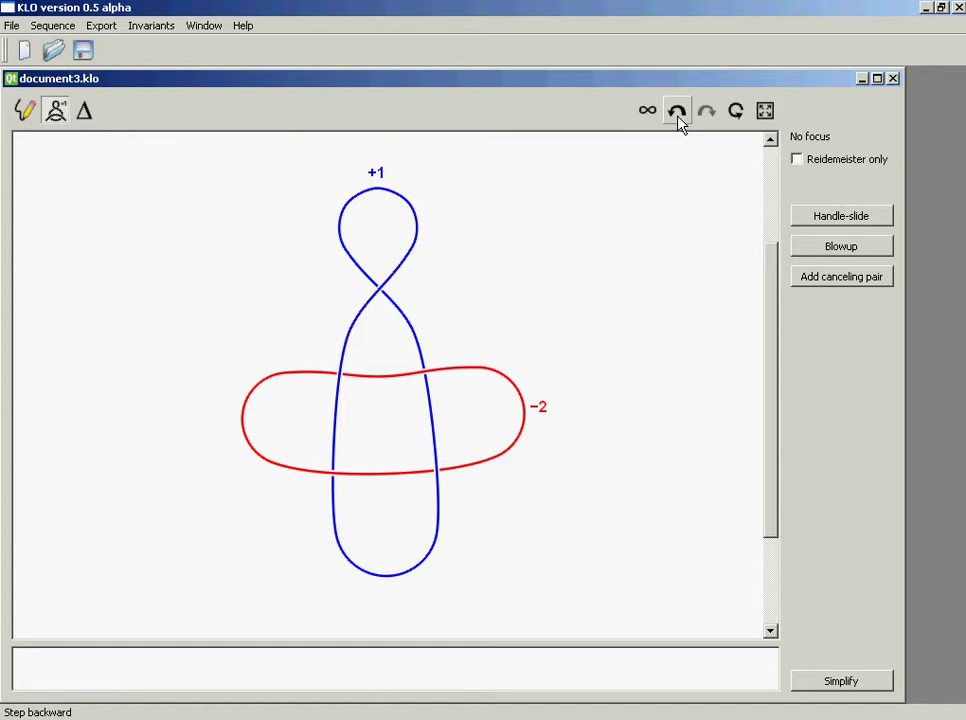
- Try a Reidemeister I move on the blue kink, step back to the handle-slide band diagram and redraw it
{"action": "left_click", "coordinate": [389, 186]}
{"action": "left_click", "coordinate": [677, 112]}
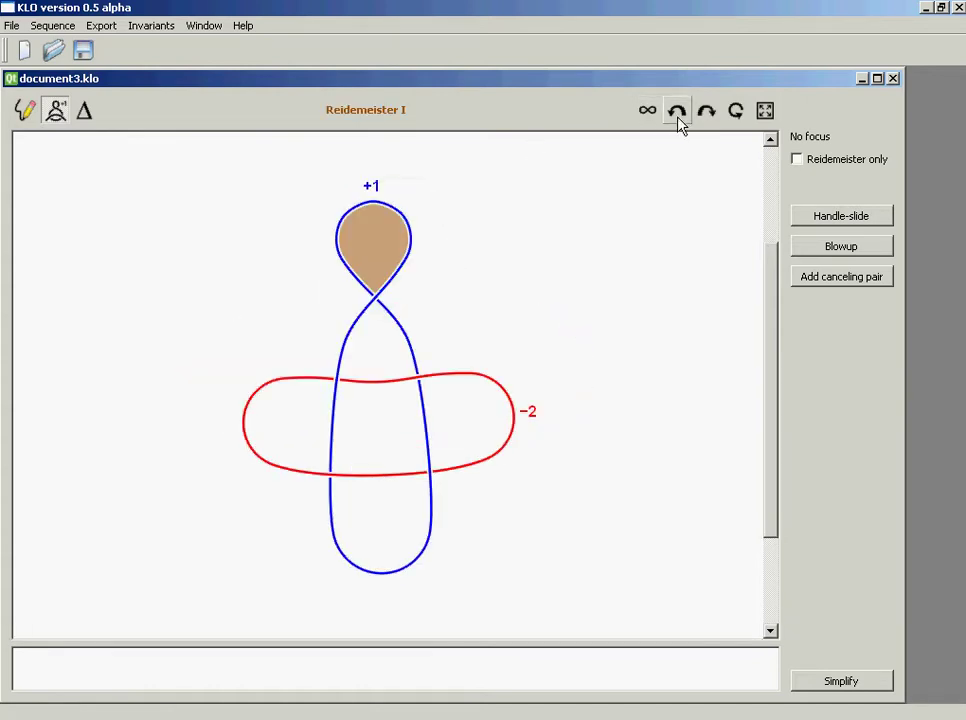
{"action": "left_click", "coordinate": [677, 111]}
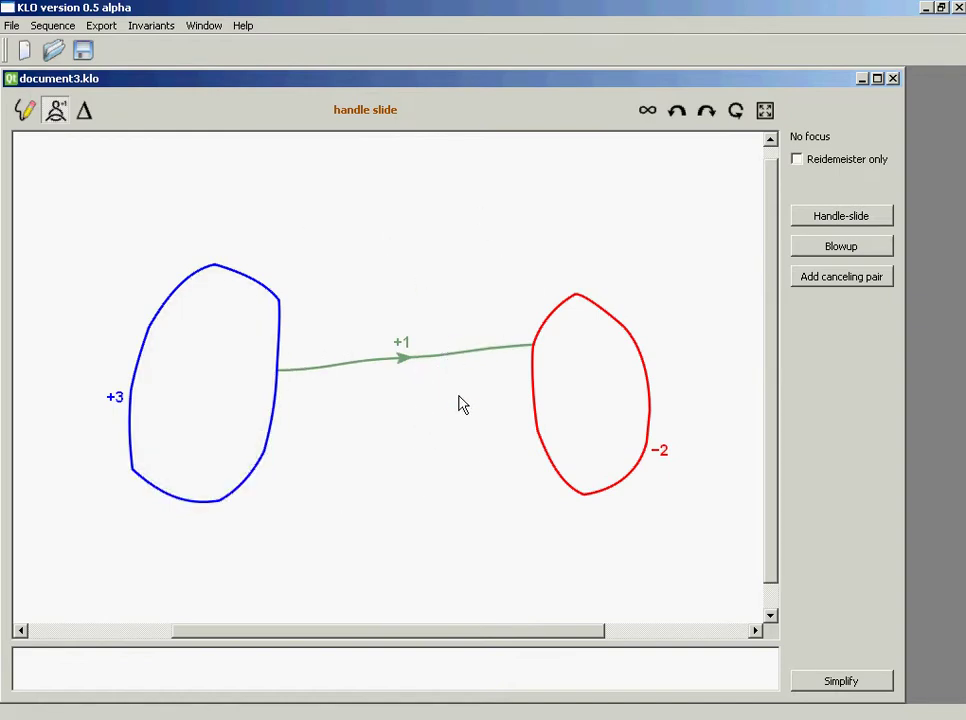
{"action": "left_click", "coordinate": [736, 112]}
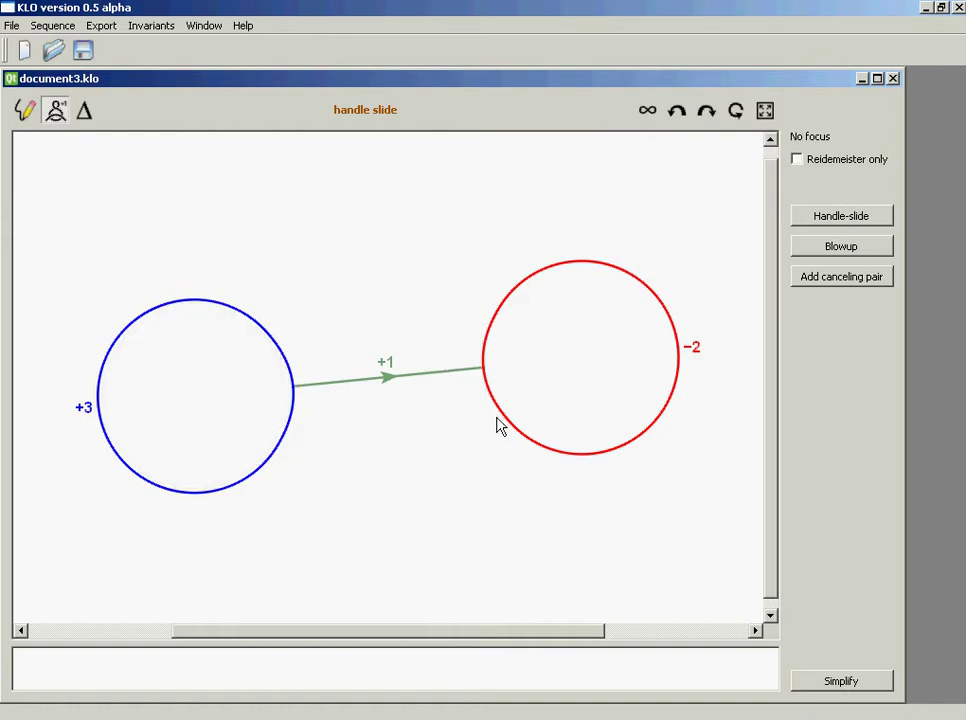
- Discard document3.klo, and draw a multi-crossing knot in a new document, accepting it as a 2-handle with framing 0
{"action": "left_click", "coordinate": [893, 83]}
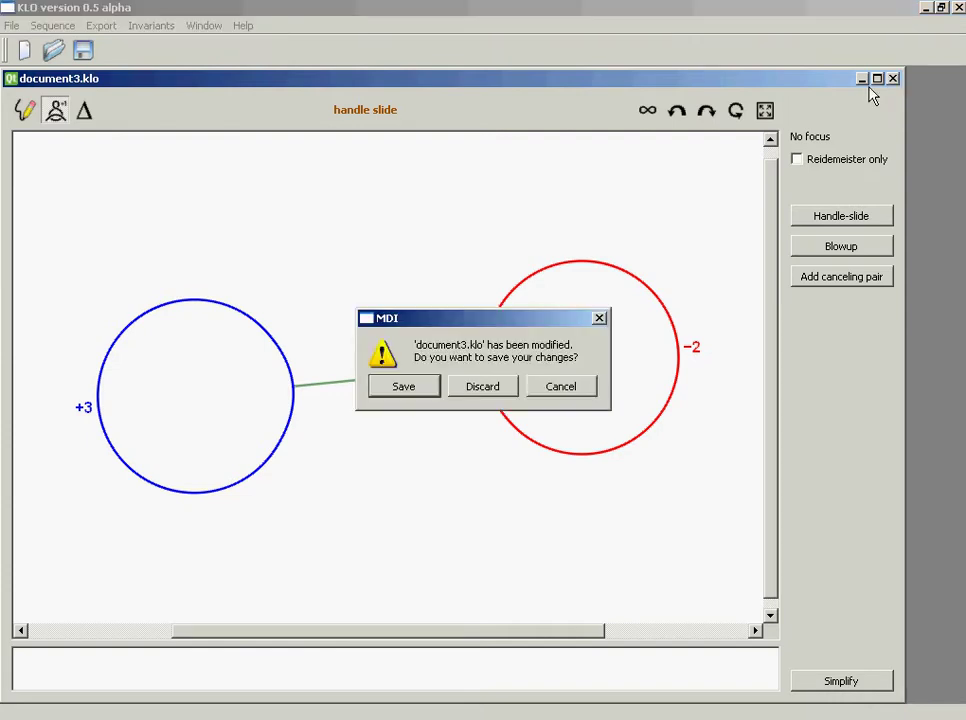
{"action": "left_click", "coordinate": [492, 394]}
{"action": "left_click", "coordinate": [23, 51]}
{"action": "mouse_move", "coordinate": [360, 290]}
{"action": "left_mouse_down"}
{"action": "mouse_move", "coordinate": [366, 459]}
{"action": "mouse_move", "coordinate": [230, 342]}
{"action": "mouse_move", "coordinate": [205, 468]}
{"action": "mouse_move", "coordinate": [367, 405]}
{"action": "mouse_move", "coordinate": [359, 288]}
{"action": "left_mouse_up"}
{"action": "left_click", "coordinate": [848, 681]}
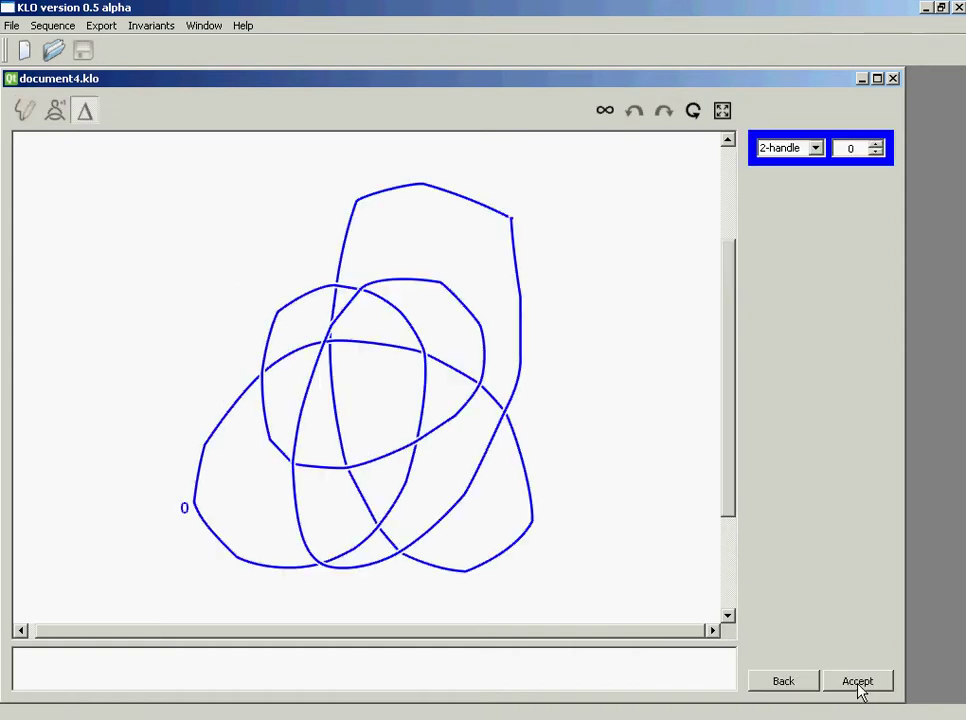
{"action": "left_click", "coordinate": [856, 685]}
- Blow up across the strands cut by a slice from the knot's centre to its lower-right lobe, with framing +1
{"action": "left_click", "coordinate": [822, 250]}
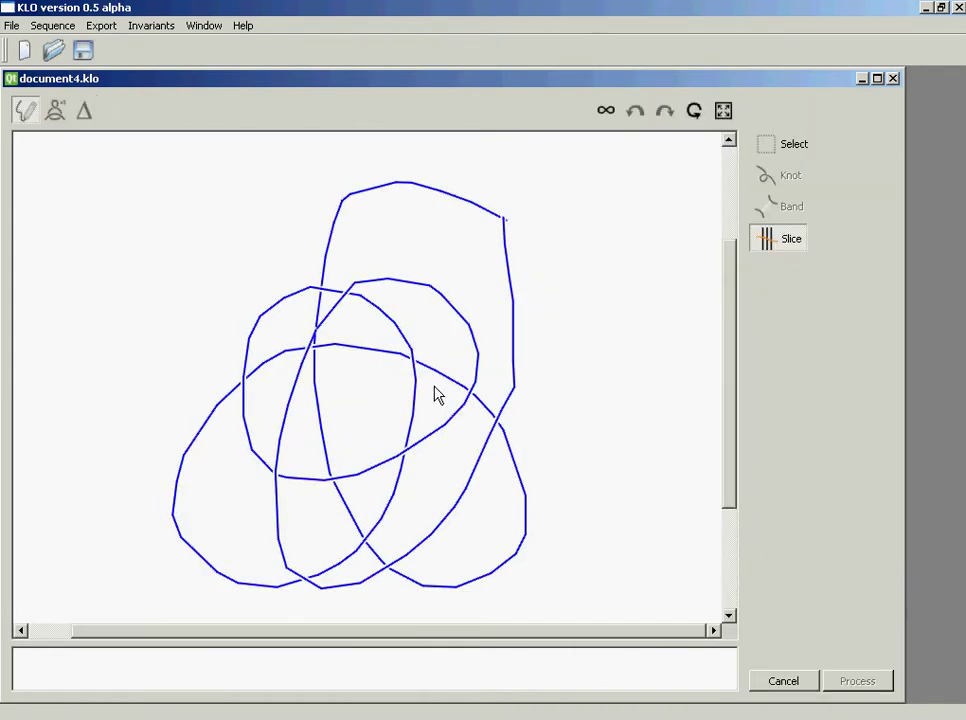
{"action": "left_click_drag", "start_coordinate": [386, 395], "coordinate": [525, 497]}
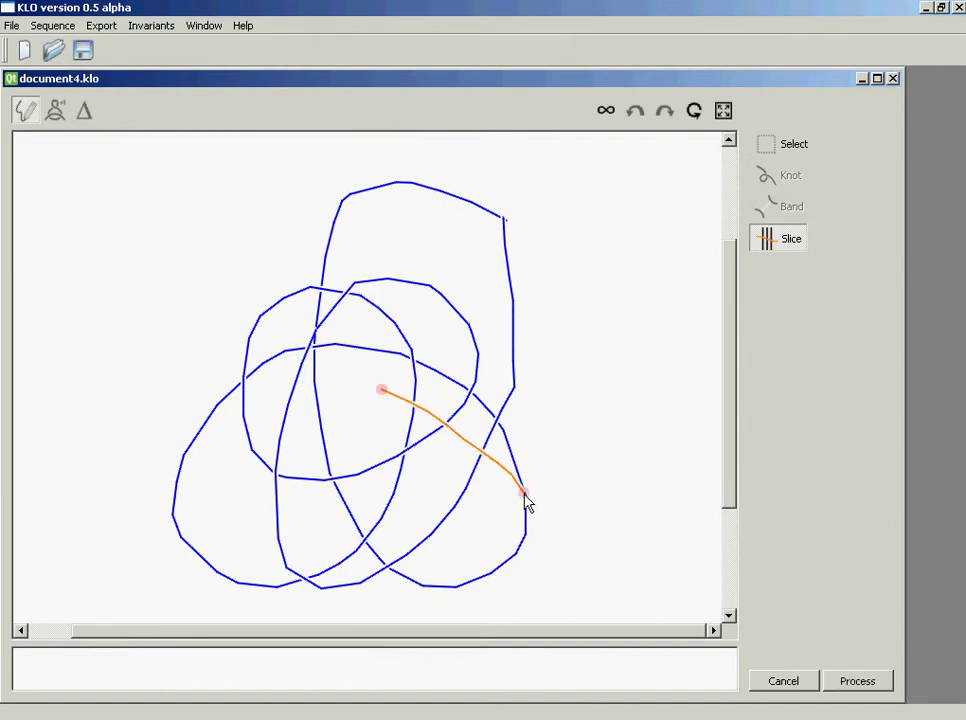
{"action": "left_click", "coordinate": [866, 685]}
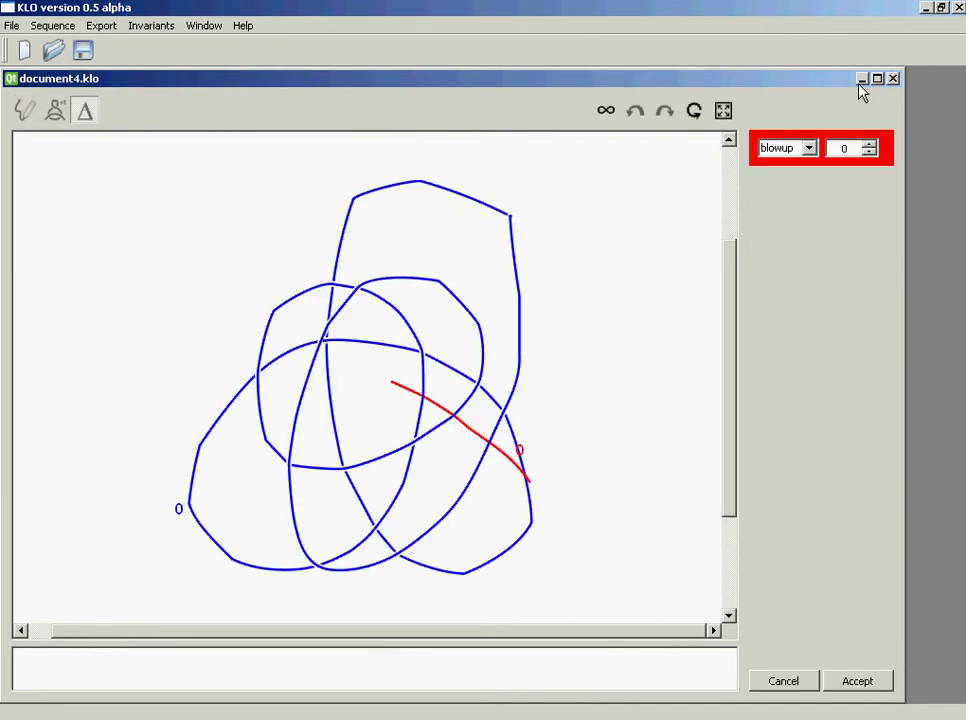
{"action": "left_click", "coordinate": [869, 145]}
{"action": "left_click", "coordinate": [856, 685]}
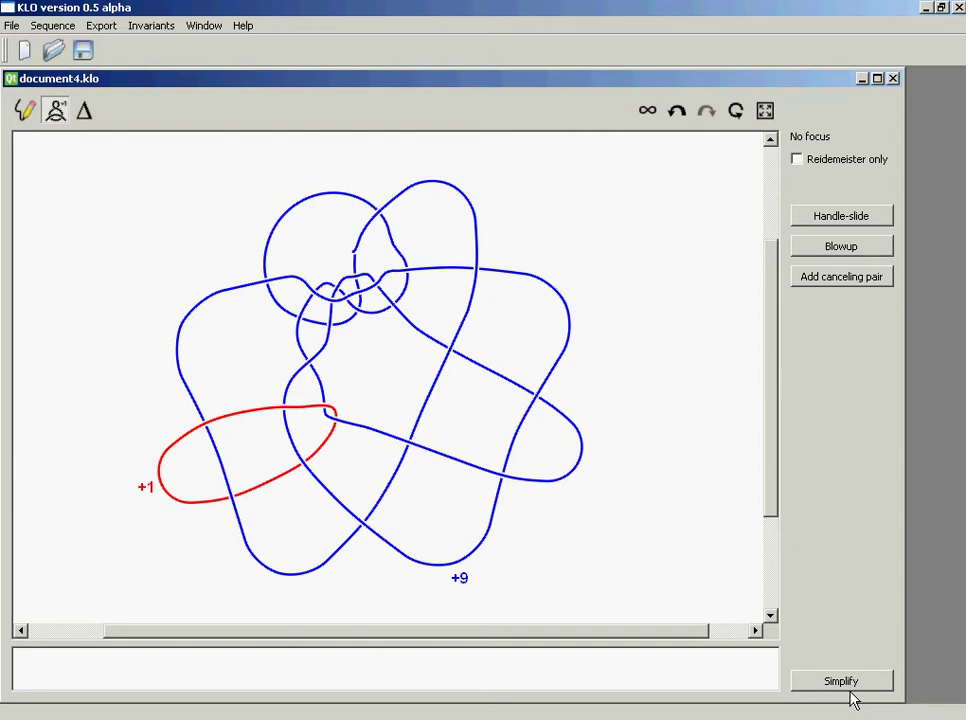
- Step back to the stage before the blowup and redraw the knot with its slice
{"action": "left_click", "coordinate": [677, 112]}
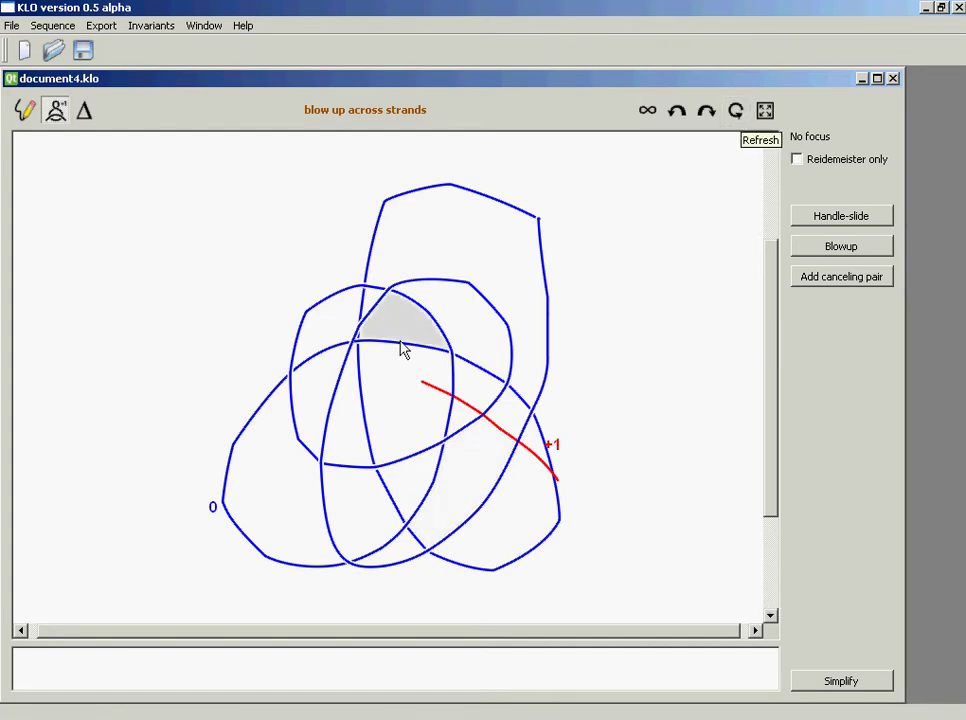
{"action": "left_click", "coordinate": [737, 113]}
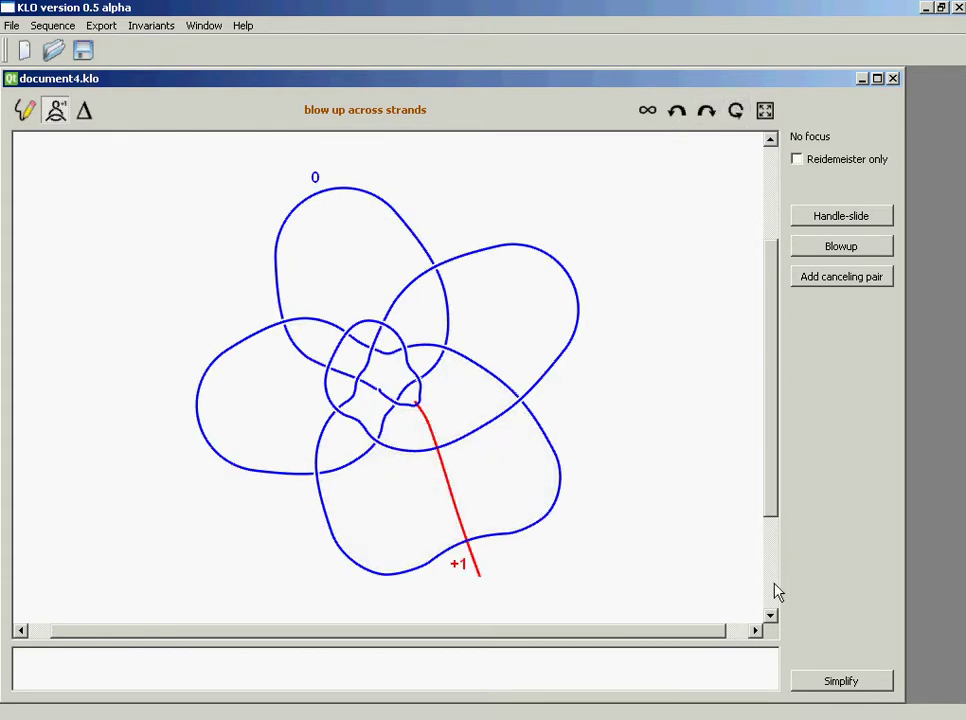
- Try simplifying the multi-crossing knot with its slice, and step back to the diagram before the simplification
{"action": "left_click", "coordinate": [848, 683]}
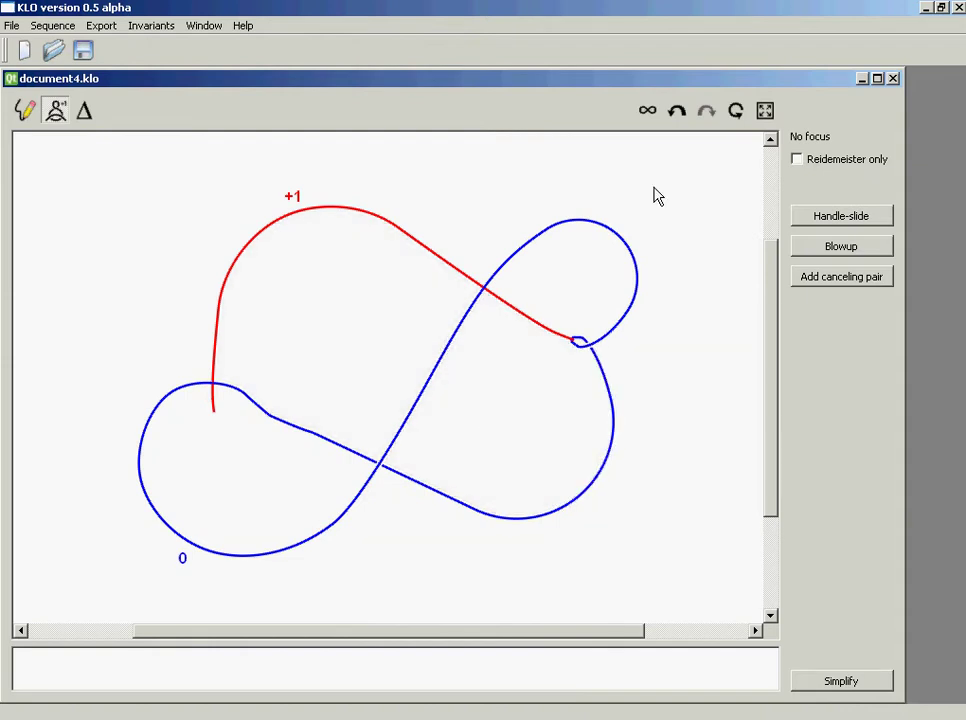
{"action": "left_click", "coordinate": [677, 112]}
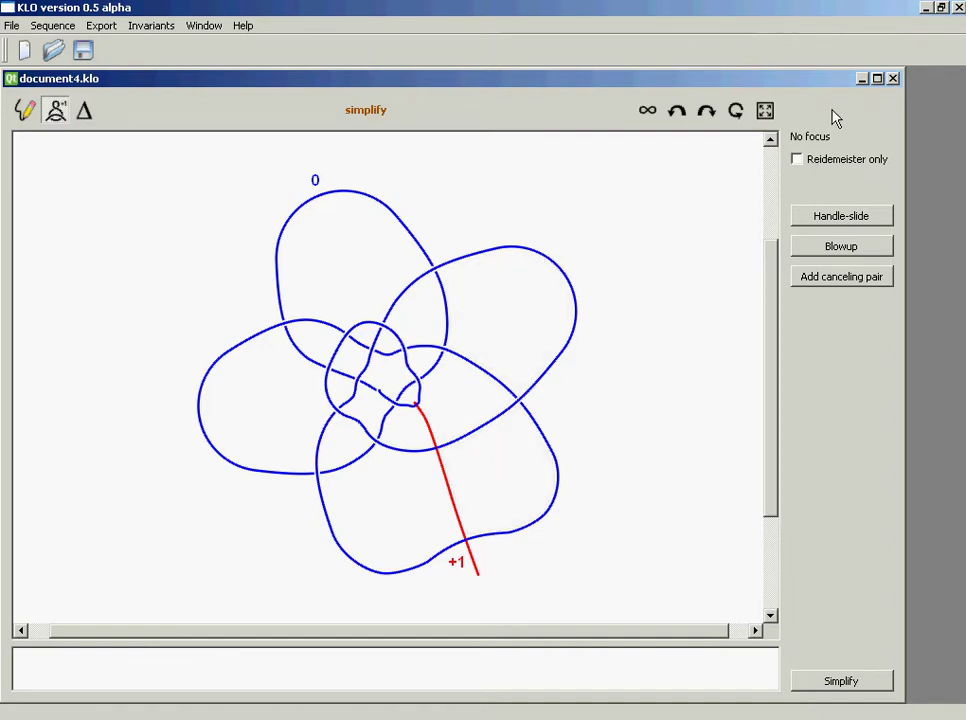
- Discard document4.klo, and draw two separate round loops and a multi-crossing curve linking both in a new document
{"action": "left_click", "coordinate": [893, 78]}
{"action": "left_click", "coordinate": [482, 386]}
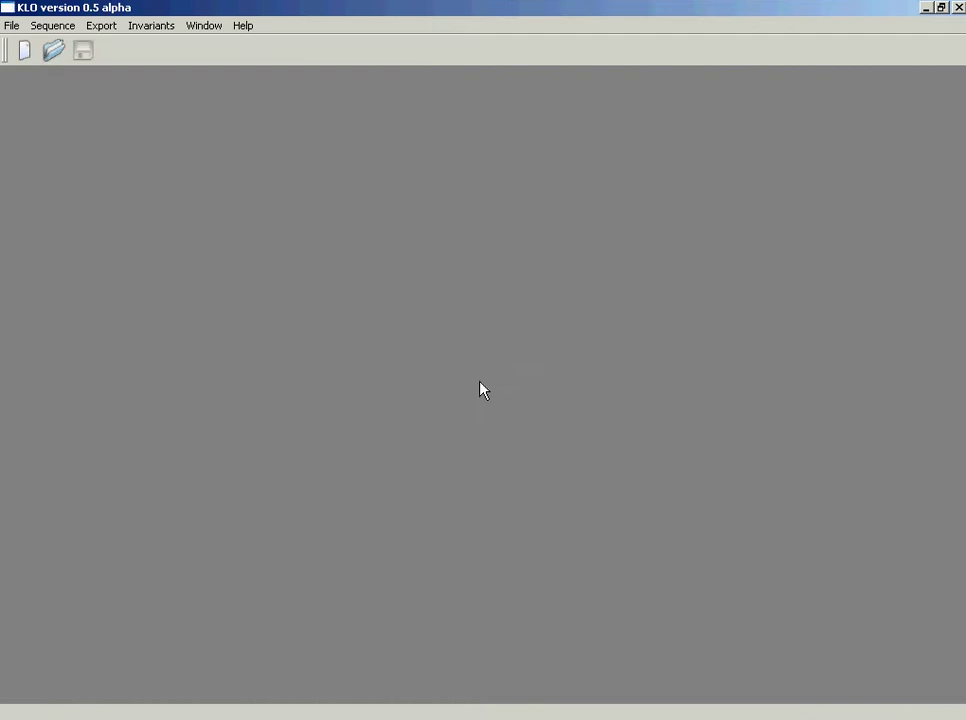
{"action": "left_click", "coordinate": [24, 51]}
{"action": "mouse_move", "coordinate": [280, 280]}
{"action": "left_mouse_down"}
{"action": "mouse_move", "coordinate": [216, 300]}
{"action": "mouse_move", "coordinate": [323, 351]}
{"action": "mouse_move", "coordinate": [298, 285]}
{"action": "mouse_move", "coordinate": [283, 286]}
{"action": "left_mouse_up"}
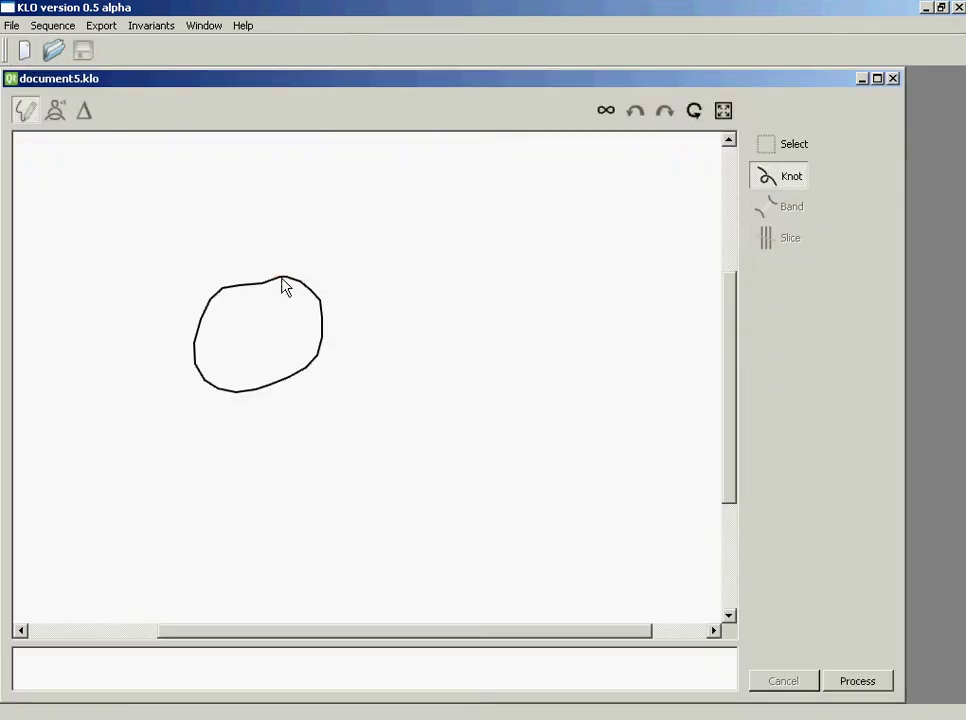
{"action": "mouse_move", "coordinate": [488, 297]}
{"action": "left_mouse_down"}
{"action": "mouse_move", "coordinate": [457, 310]}
{"action": "mouse_move", "coordinate": [533, 403]}
{"action": "mouse_move", "coordinate": [520, 323]}
{"action": "mouse_move", "coordinate": [489, 305]}
{"action": "left_mouse_up"}
{"action": "mouse_move", "coordinate": [397, 237]}
{"action": "left_mouse_down"}
{"action": "mouse_move", "coordinate": [290, 318]}
{"action": "mouse_move", "coordinate": [331, 456]}
{"action": "mouse_move", "coordinate": [458, 400]}
{"action": "mouse_move", "coordinate": [414, 345]}
{"action": "mouse_move", "coordinate": [343, 418]}
{"action": "mouse_move", "coordinate": [317, 373]}
{"action": "mouse_move", "coordinate": [275, 345]}
{"action": "mouse_move", "coordinate": [252, 401]}
{"action": "mouse_move", "coordinate": [324, 512]}
{"action": "mouse_move", "coordinate": [357, 464]}
{"action": "mouse_move", "coordinate": [409, 260]}
{"action": "mouse_move", "coordinate": [382, 284]}
{"action": "mouse_move", "coordinate": [420, 388]}
{"action": "mouse_move", "coordinate": [425, 326]}
{"action": "mouse_move", "coordinate": [407, 290]}
{"action": "left_mouse_up"}
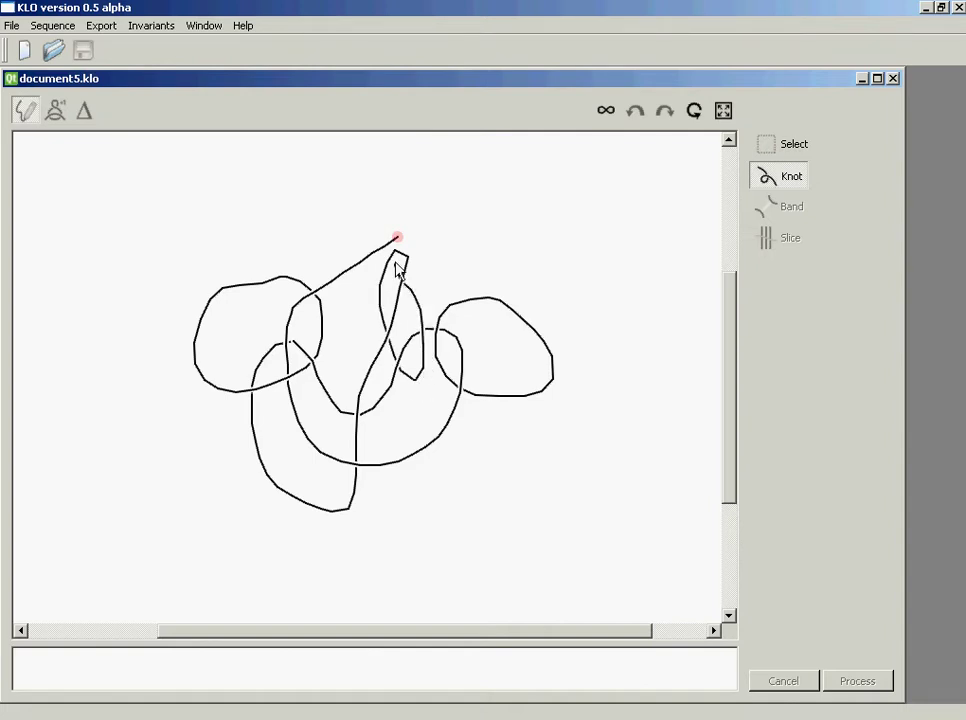
{"action": "left_click_drag", "start_coordinate": [398, 243], "coordinate": [398, 243]}
- Process the drawing, make the red and green loops 1-handles, and accept the blue 2-handle with framing +2
{"action": "left_click", "coordinate": [858, 681]}
{"action": "left_click", "coordinate": [815, 187]}
{"action": "left_click", "coordinate": [798, 217]}
{"action": "left_click", "coordinate": [817, 228]}
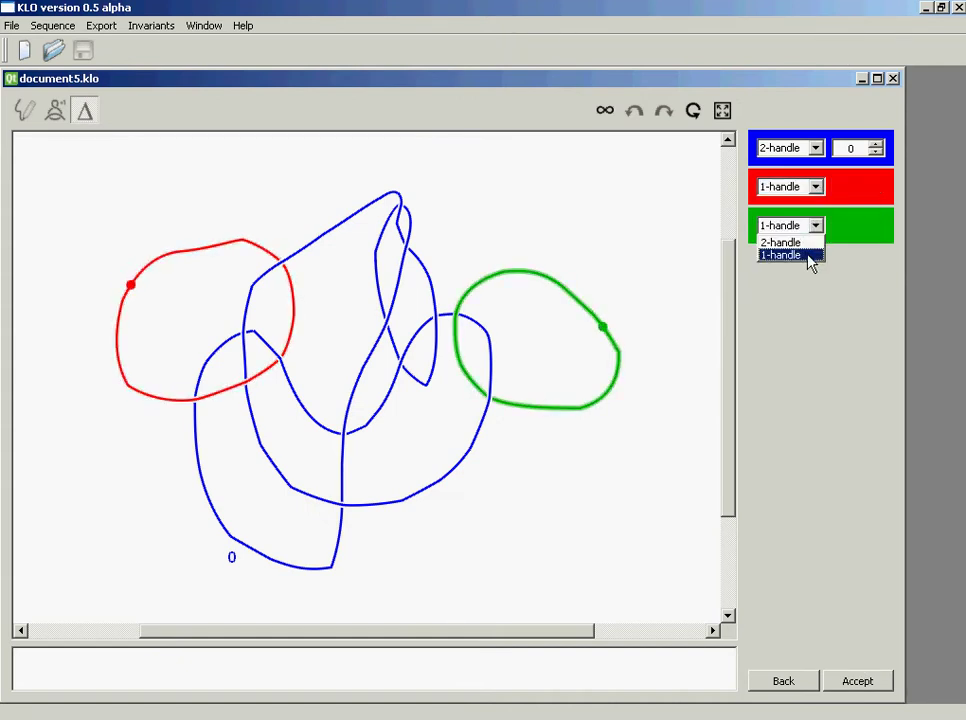
{"action": "left_click", "coordinate": [800, 256]}
{"action": "left_click", "coordinate": [876, 144]}
{"action": "left_click", "coordinate": [876, 144]}
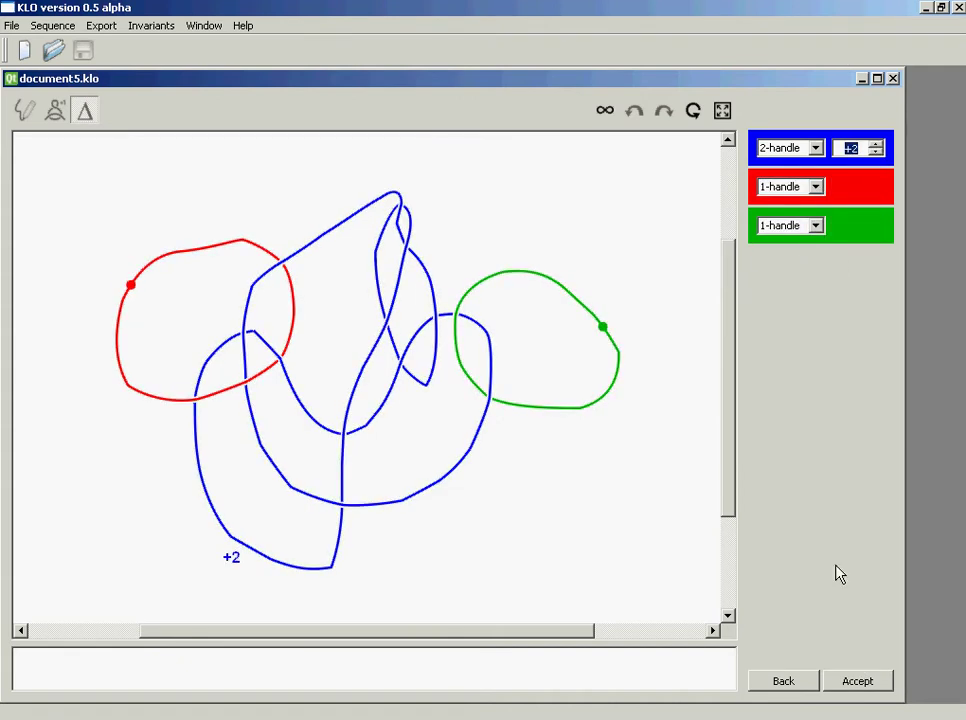
{"action": "left_click", "coordinate": [857, 683]}
- Redraw the three-component link and simplify it
{"action": "left_click", "coordinate": [735, 111]}
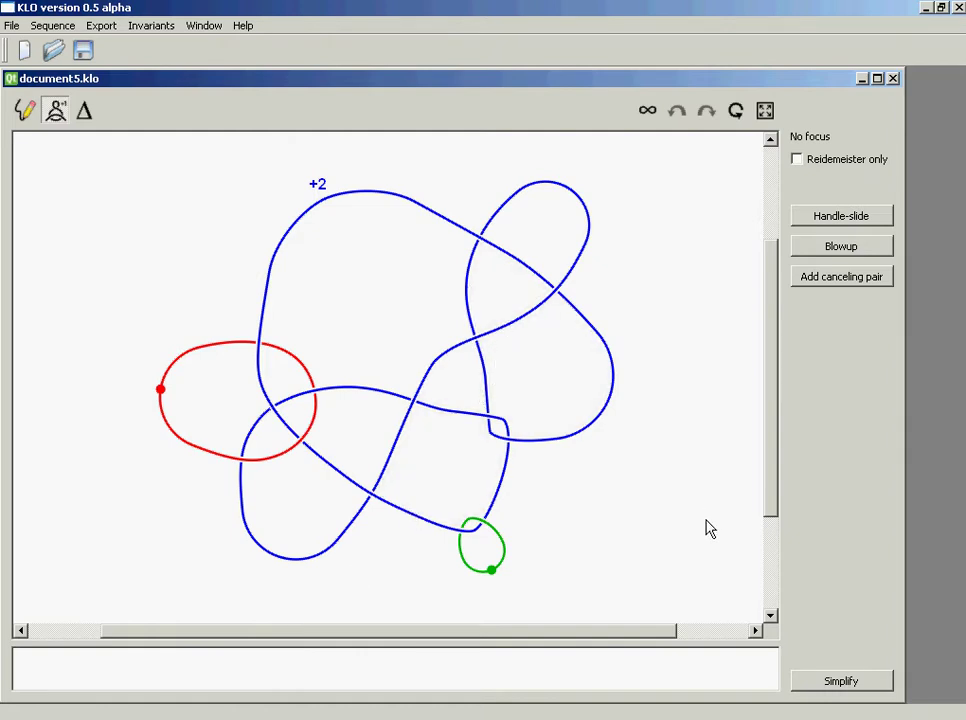
{"action": "left_click", "coordinate": [863, 686]}
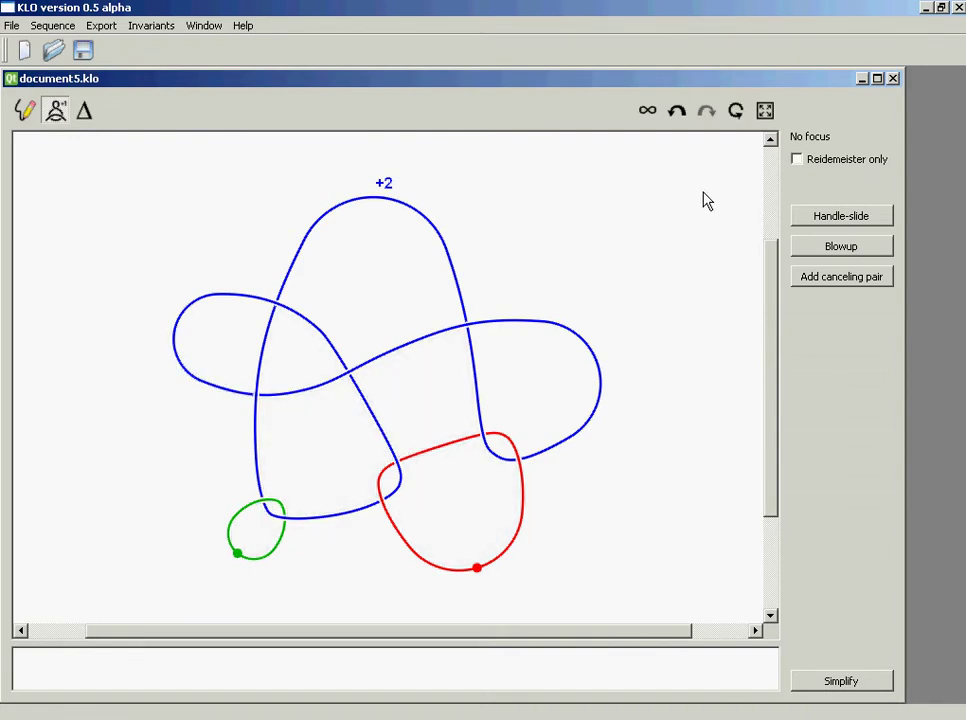
- Try a handle slide of the blue 2-handle over the green 1-handle along a band framed −2, and step back to before it
{"action": "left_click", "coordinate": [852, 218]}
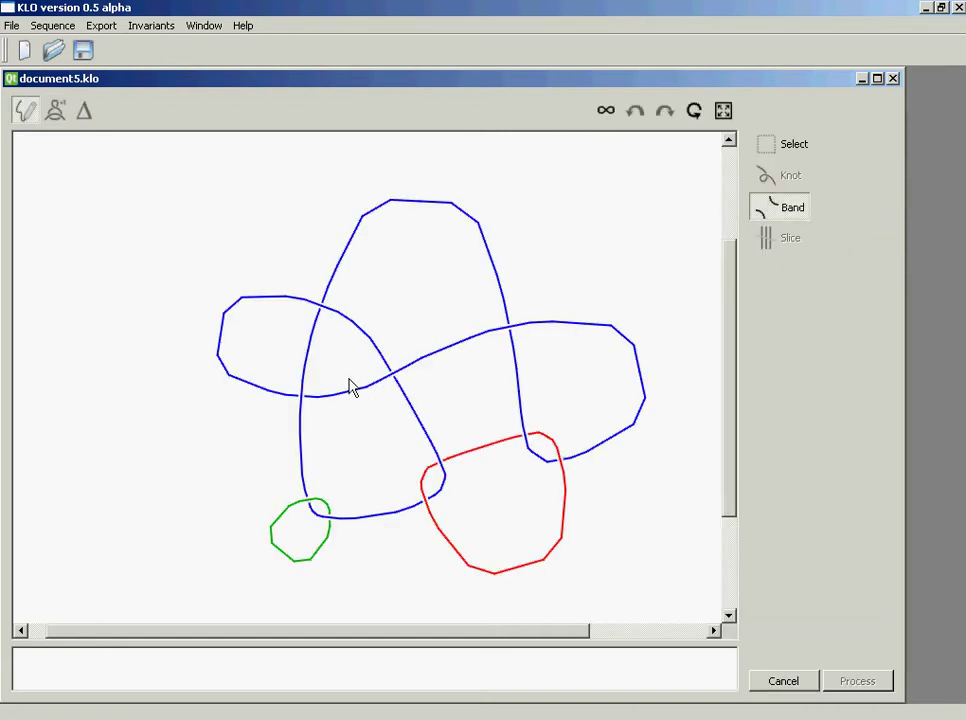
{"action": "mouse_move", "coordinate": [350, 388]}
{"action": "left_mouse_down"}
{"action": "mouse_move", "coordinate": [321, 513]}
{"action": "mouse_move", "coordinate": [318, 505]}
{"action": "left_mouse_up"}
{"action": "left_click", "coordinate": [868, 683]}
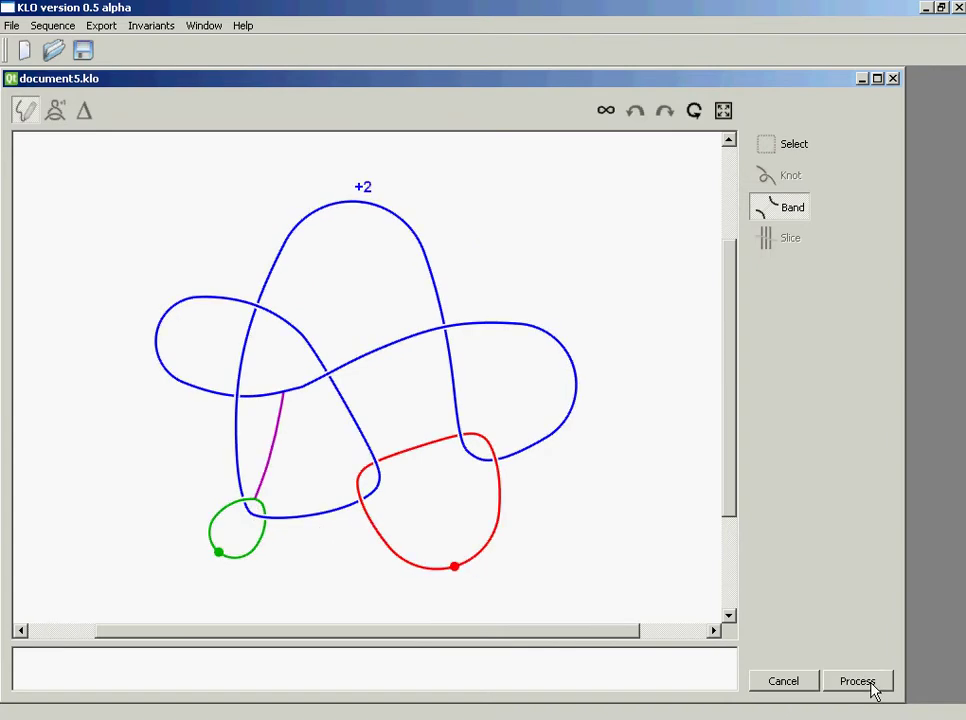
{"action": "double_click", "coordinate": [858, 154]}
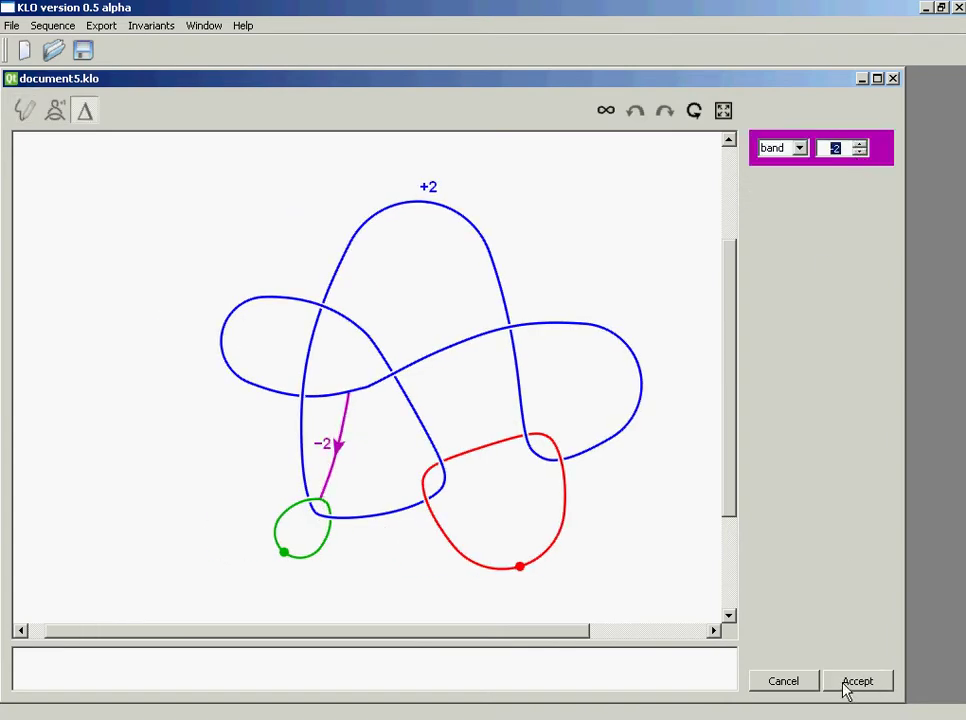
{"action": "left_click", "coordinate": [852, 681]}
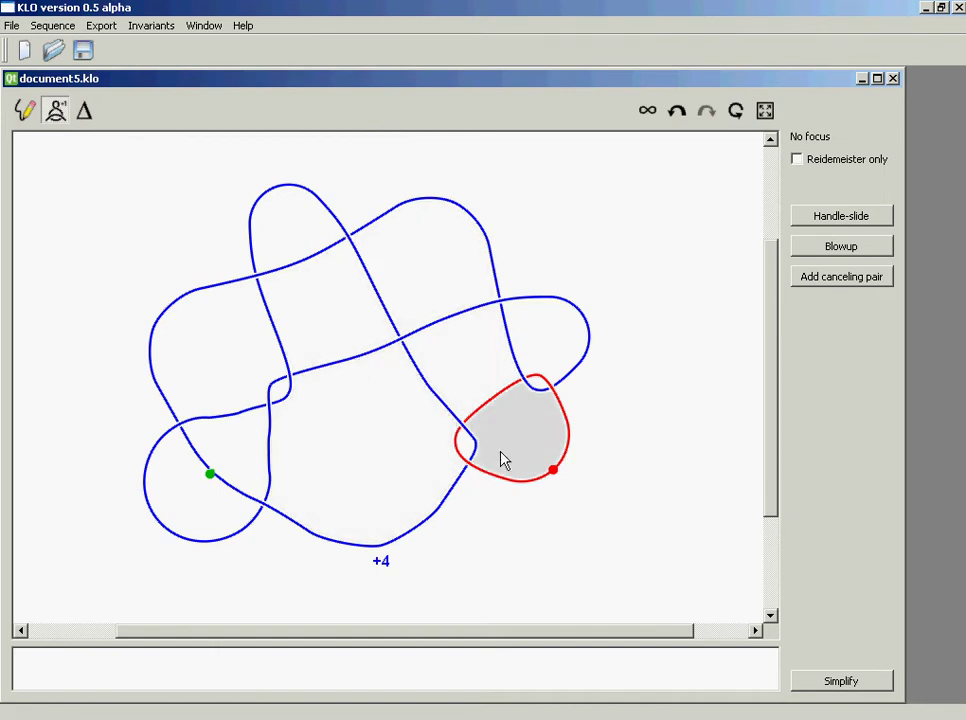
{"action": "left_click", "coordinate": [676, 118]}
{"action": "left_click", "coordinate": [676, 118]}
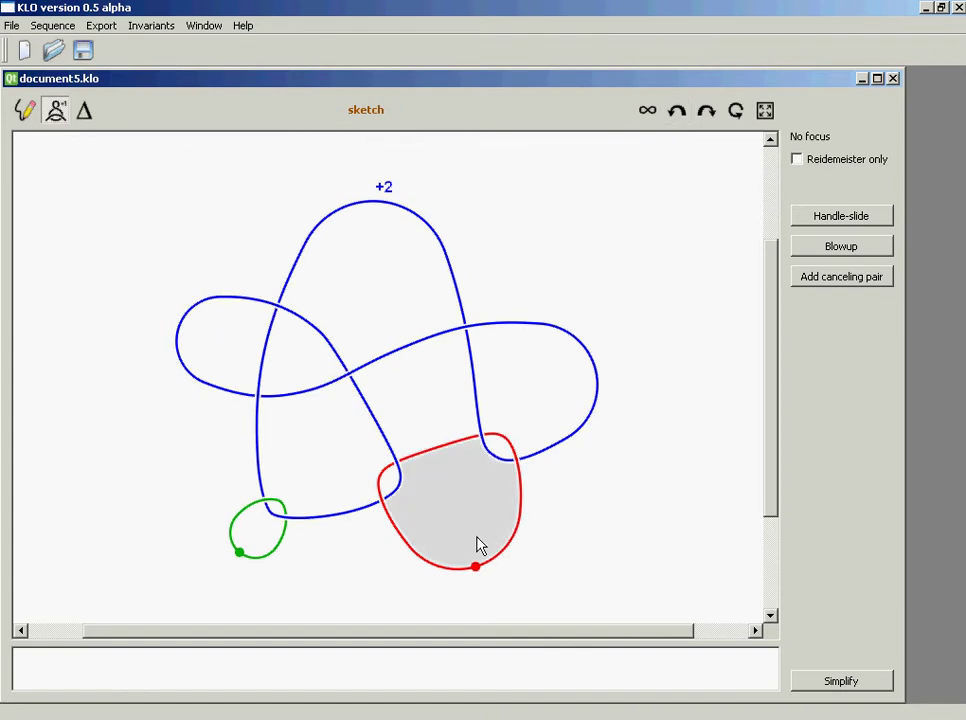
- Slide the red 1-handle over the green 1-handle along a band curving below the blue knot, with band framing 0
{"action": "left_click", "coordinate": [834, 218]}
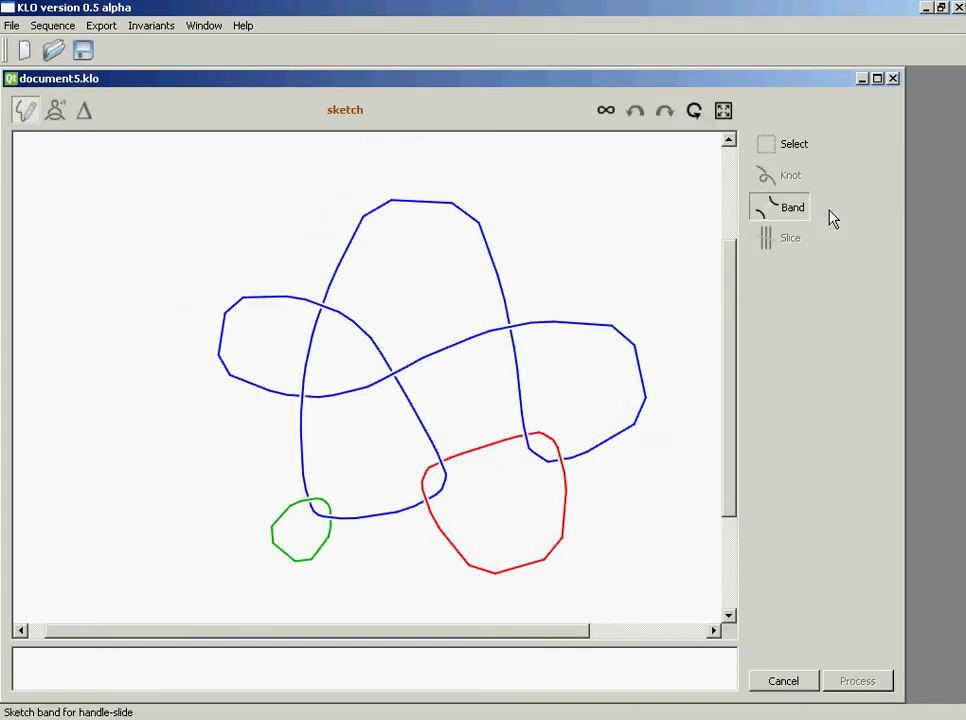
{"action": "mouse_move", "coordinate": [457, 521]}
{"action": "left_mouse_down"}
{"action": "mouse_move", "coordinate": [364, 554]}
{"action": "mouse_move", "coordinate": [316, 538]}
{"action": "left_mouse_up"}
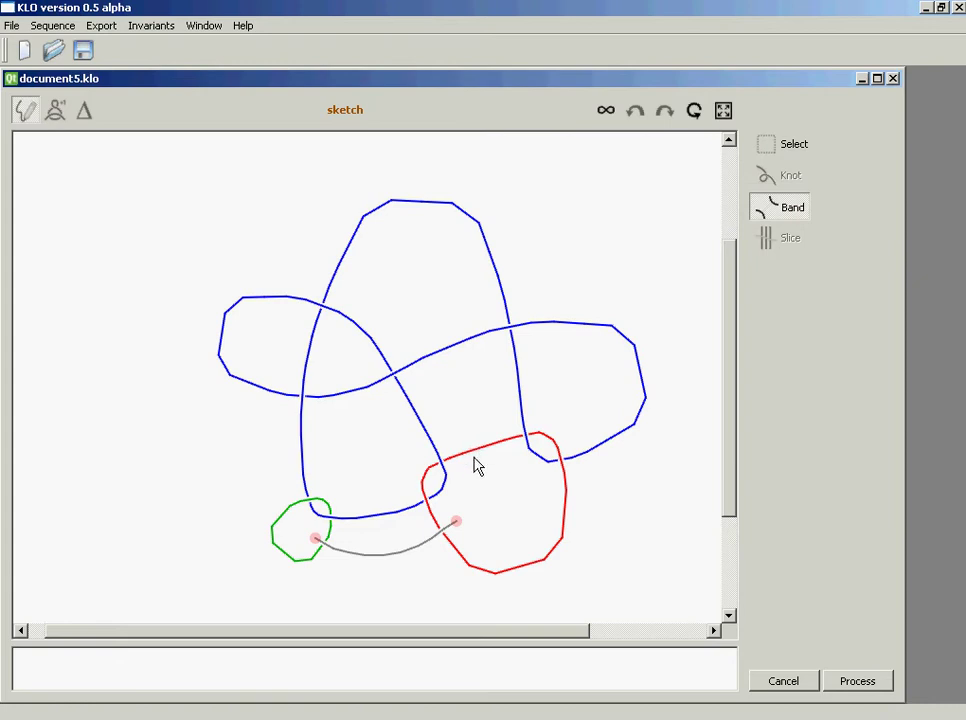
{"action": "left_click", "coordinate": [852, 682]}
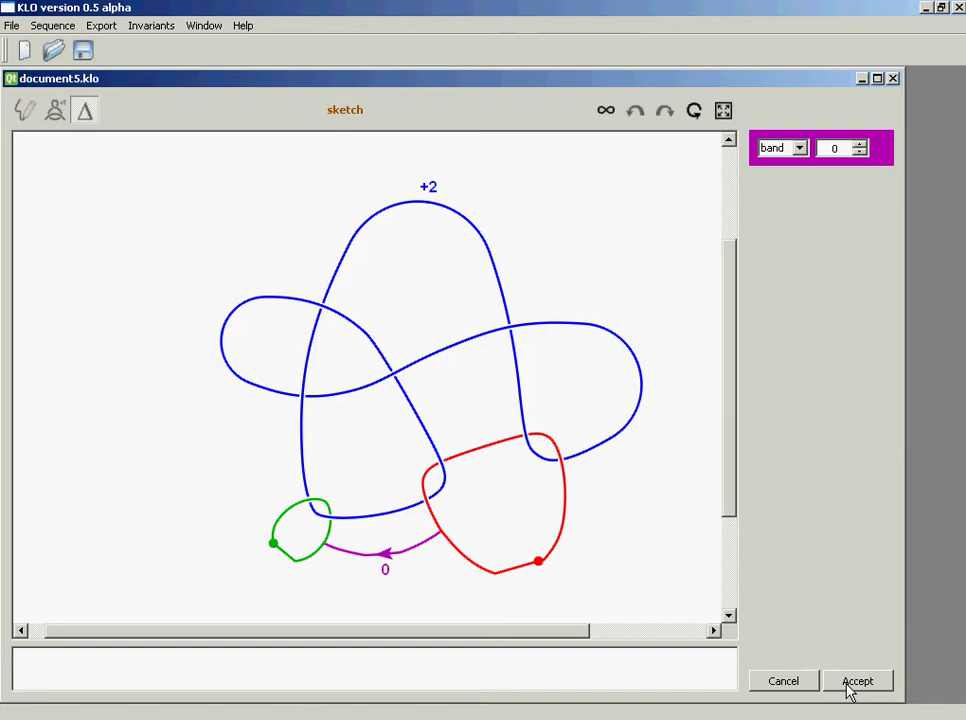
{"action": "left_click", "coordinate": [856, 682]}
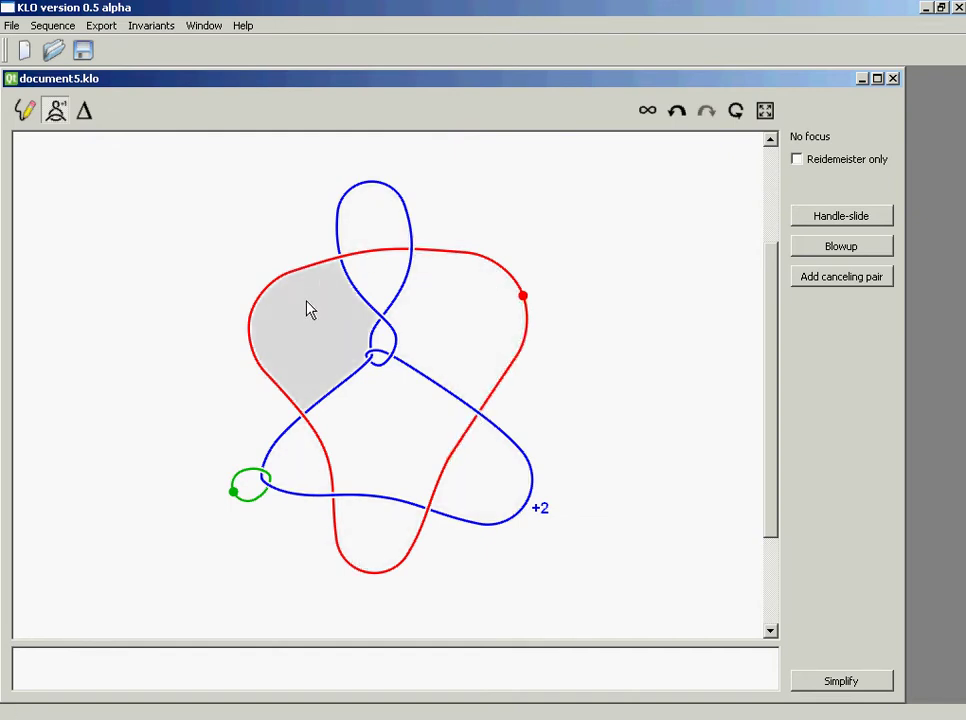
- Exchange the red 1-handle for a 0-framed 2-handle by surgery, step back and forward, and turn it back into a 1-handle
{"action": "left_click", "coordinate": [530, 328]}
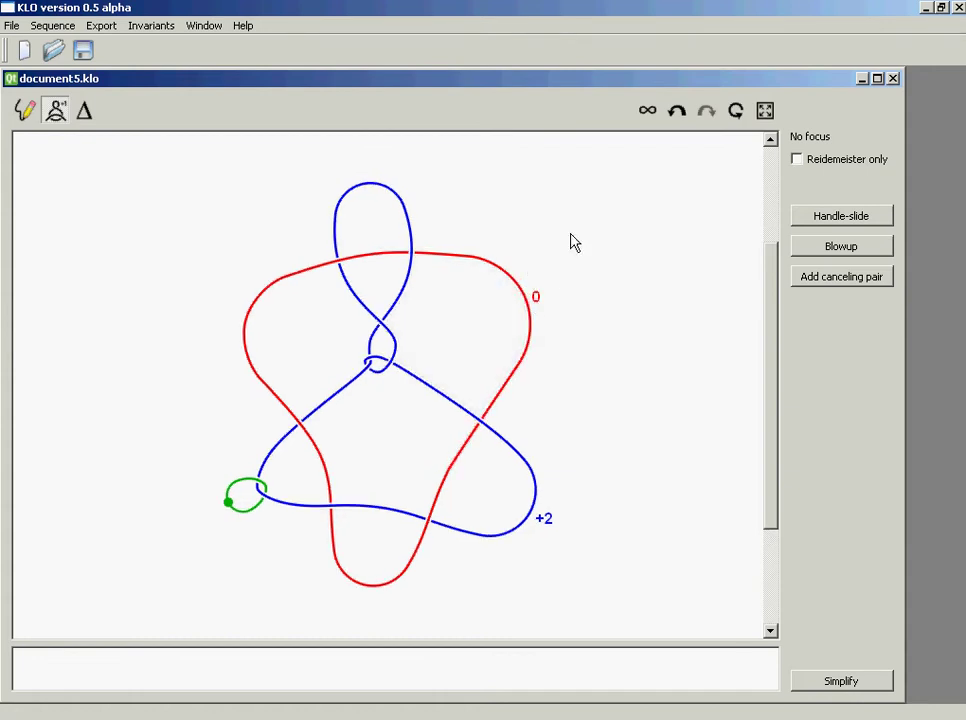
{"action": "left_click", "coordinate": [676, 112]}
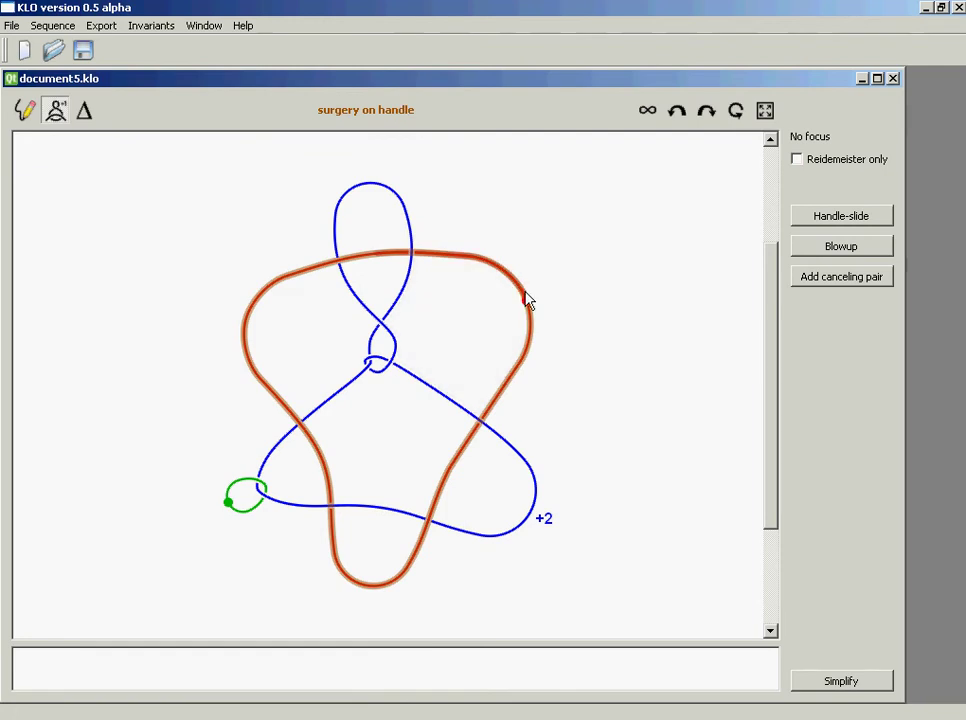
{"action": "left_click", "coordinate": [706, 113]}
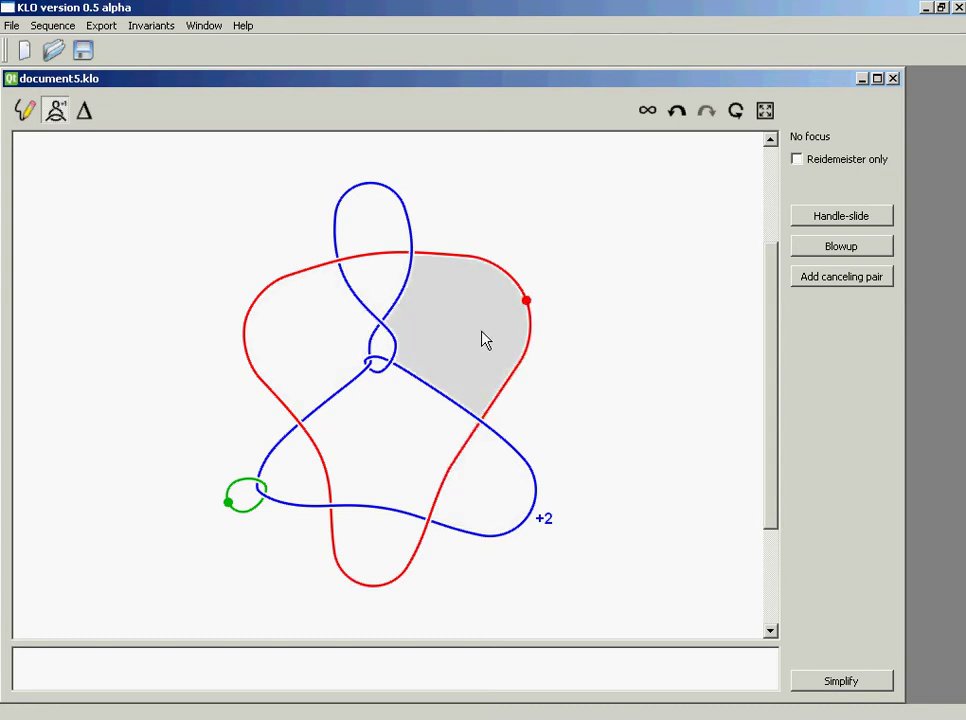
{"action": "left_click", "coordinate": [524, 300]}
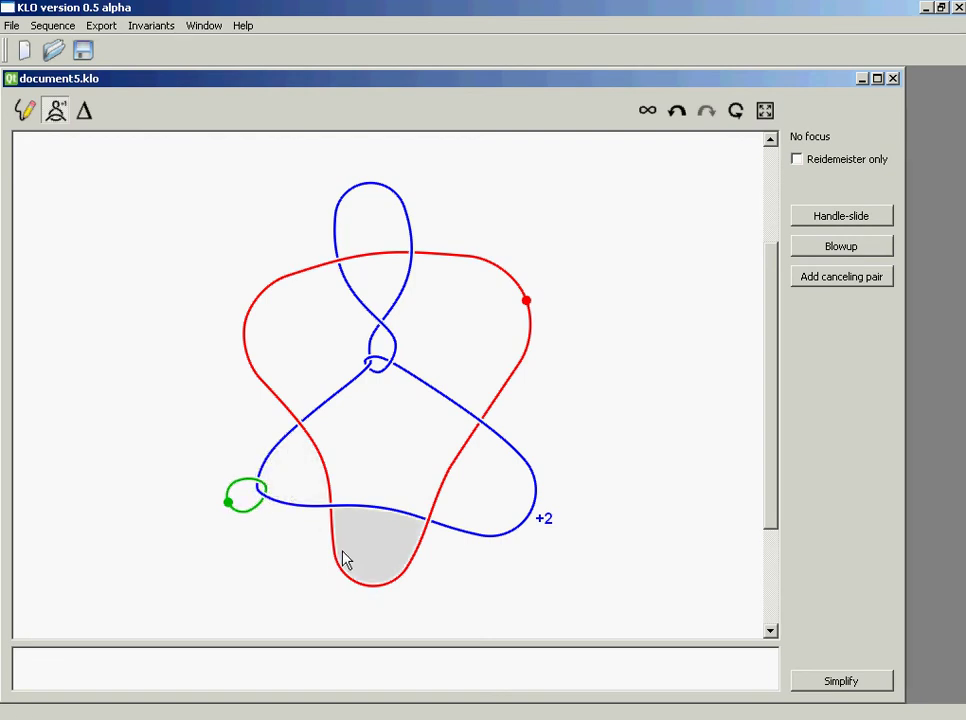
- Cancel the blue 2-handle against the green 1-handle, and step back to the diagram before the cancellation
{"action": "left_click", "coordinate": [262, 497]}
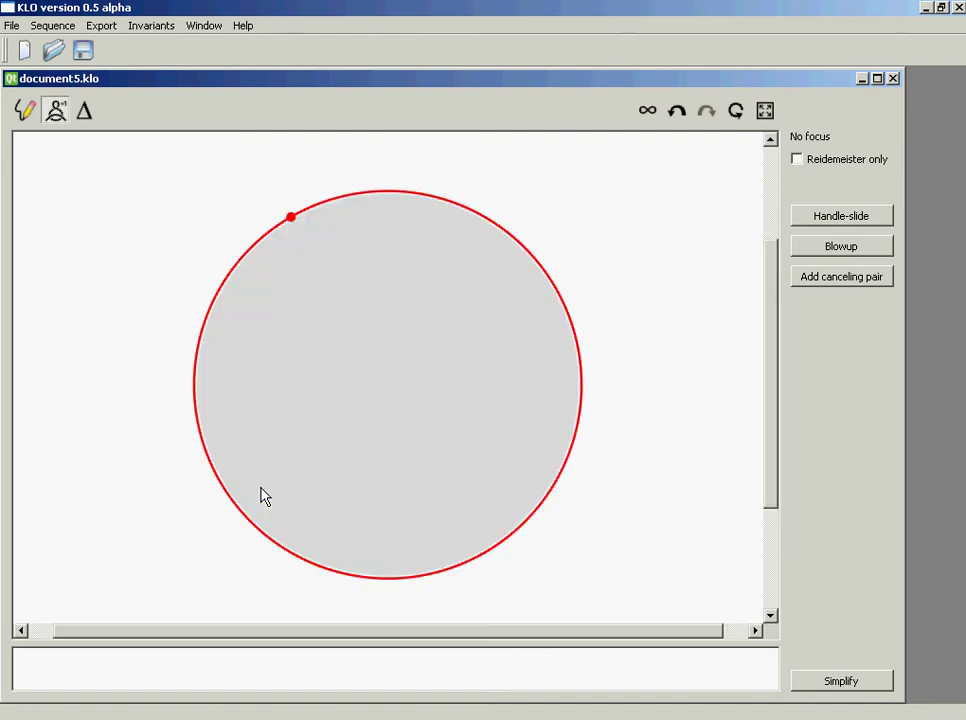
{"action": "left_click", "coordinate": [678, 111]}
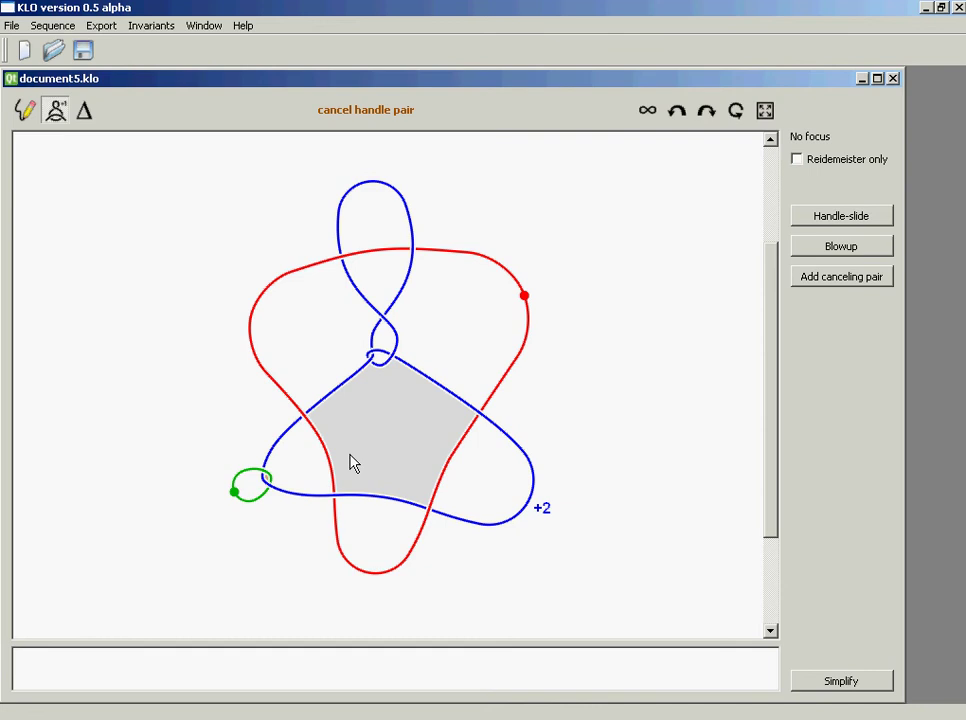
- Add a canceling pair by drawing a twisted knot over the red and blue components with a short slice across its upper lobe, framing −3
{"action": "left_click", "coordinate": [843, 278]}
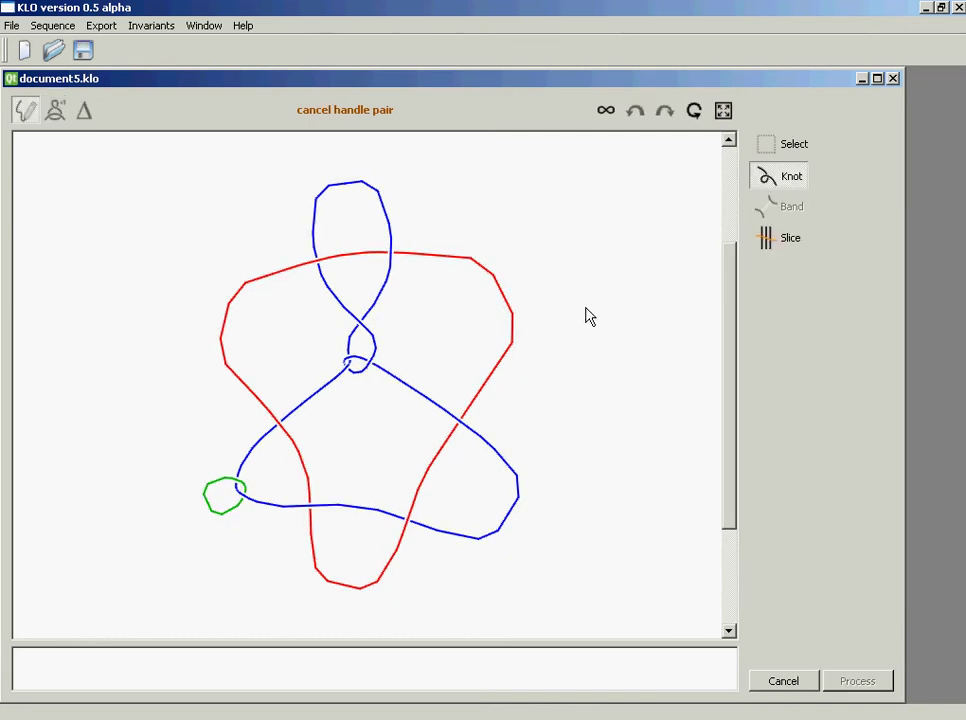
{"action": "mouse_move", "coordinate": [565, 316]}
{"action": "left_mouse_down"}
{"action": "mouse_move", "coordinate": [494, 317]}
{"action": "mouse_move", "coordinate": [429, 403]}
{"action": "mouse_move", "coordinate": [405, 468]}
{"action": "mouse_move", "coordinate": [451, 487]}
{"action": "mouse_move", "coordinate": [507, 571]}
{"action": "mouse_move", "coordinate": [535, 511]}
{"action": "mouse_move", "coordinate": [505, 457]}
{"action": "mouse_move", "coordinate": [503, 412]}
{"action": "mouse_move", "coordinate": [440, 339]}
{"action": "mouse_move", "coordinate": [481, 343]}
{"action": "mouse_move", "coordinate": [543, 377]}
{"action": "mouse_move", "coordinate": [567, 330]}
{"action": "mouse_move", "coordinate": [562, 320]}
{"action": "left_mouse_up"}
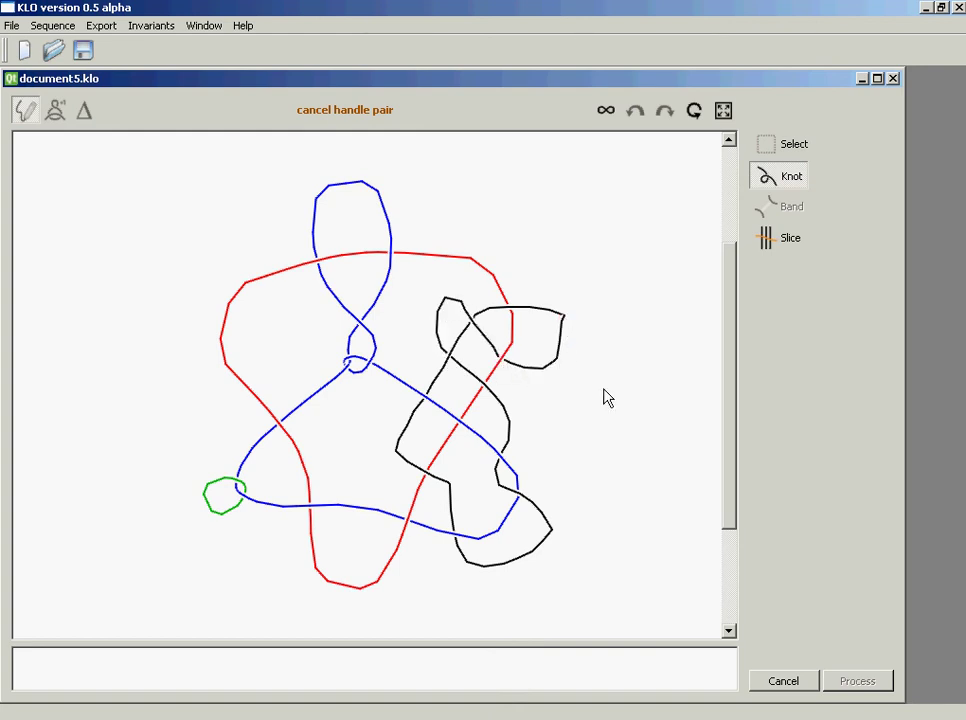
{"action": "left_click", "coordinate": [782, 243]}
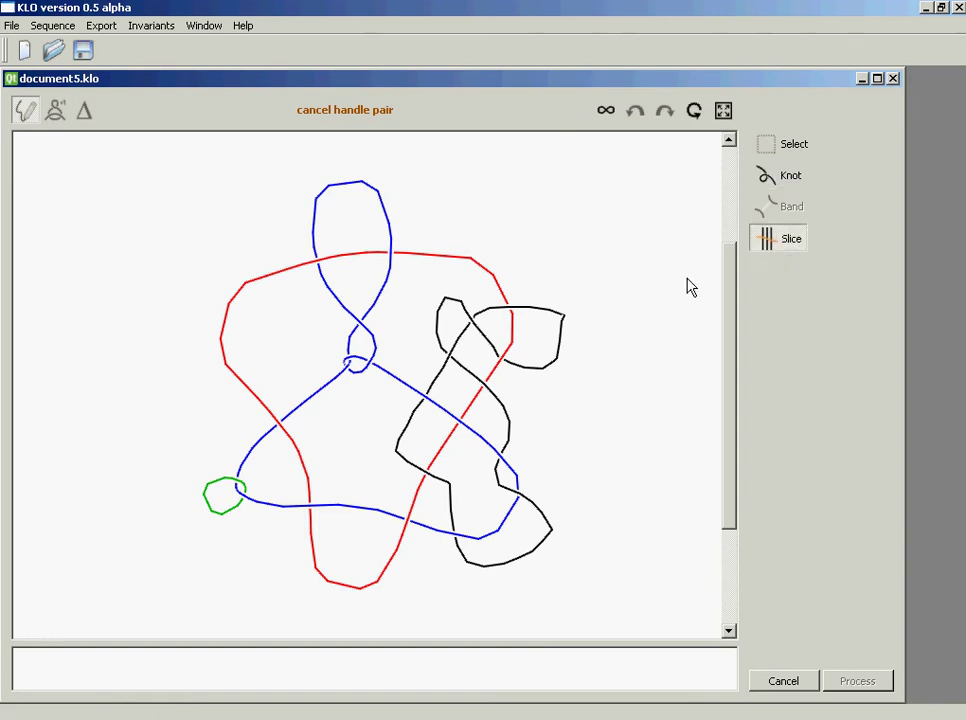
{"action": "left_click_drag", "start_coordinate": [548, 341], "coordinate": [576, 337]}
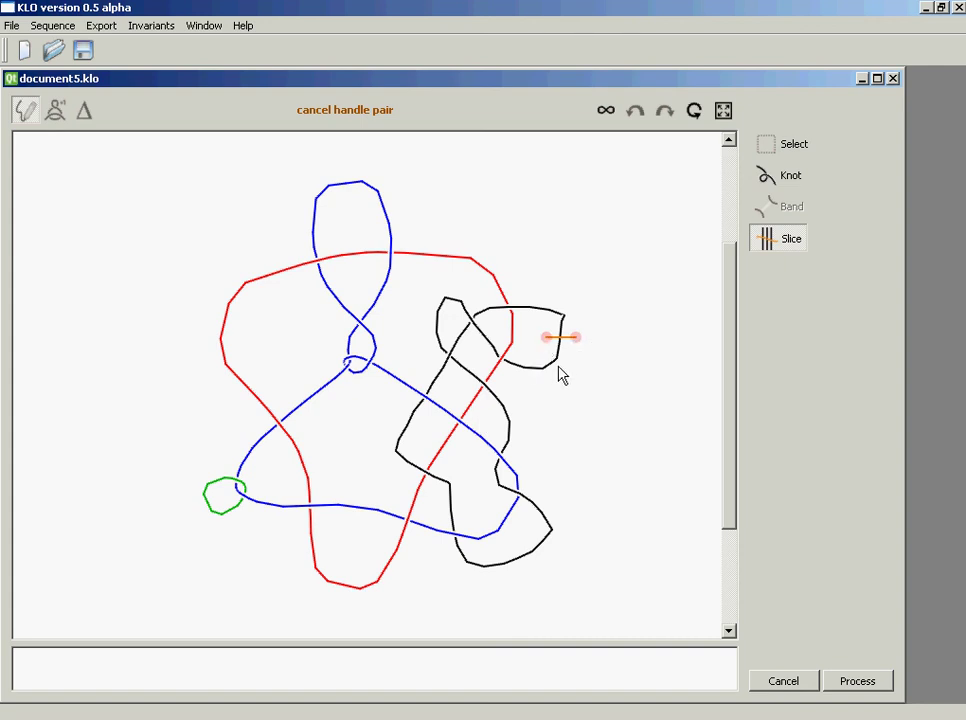
{"action": "left_click", "coordinate": [846, 682]}
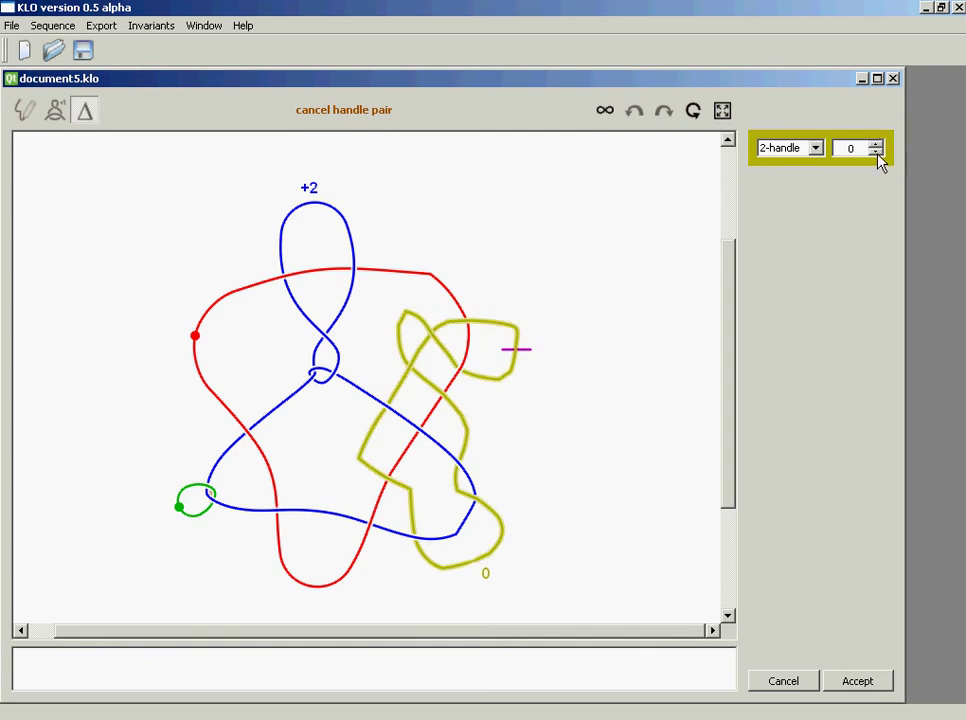
{"action": "left_click", "coordinate": [853, 686]}
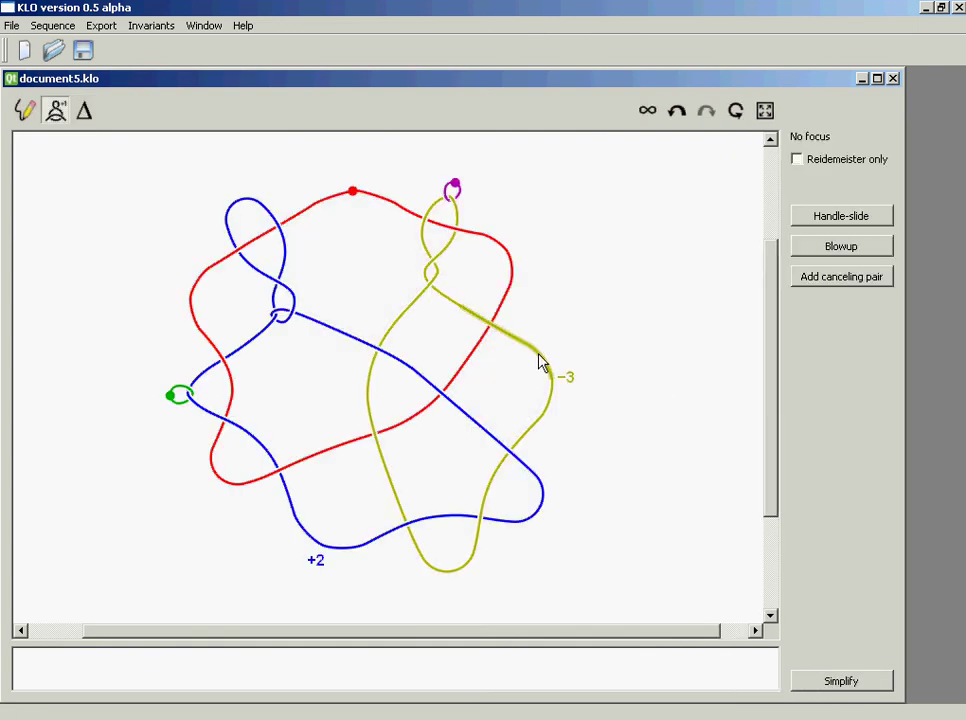
- Step back and forward over the pair addition in the history, and cancel the purple 1-handle against the yellow 2-handle
{"action": "left_click", "coordinate": [678, 113]}
{"action": "left_click", "coordinate": [704, 114]}
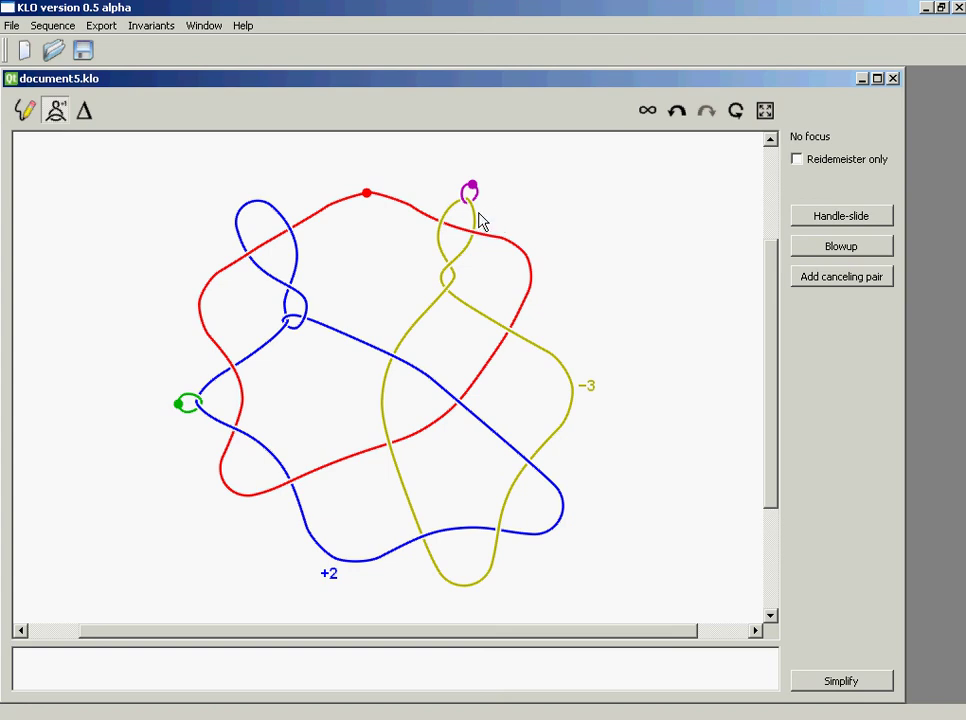
{"action": "scroll", "coordinate": [477, 219], "scroll_direction": "up", "scroll_amount": 3}
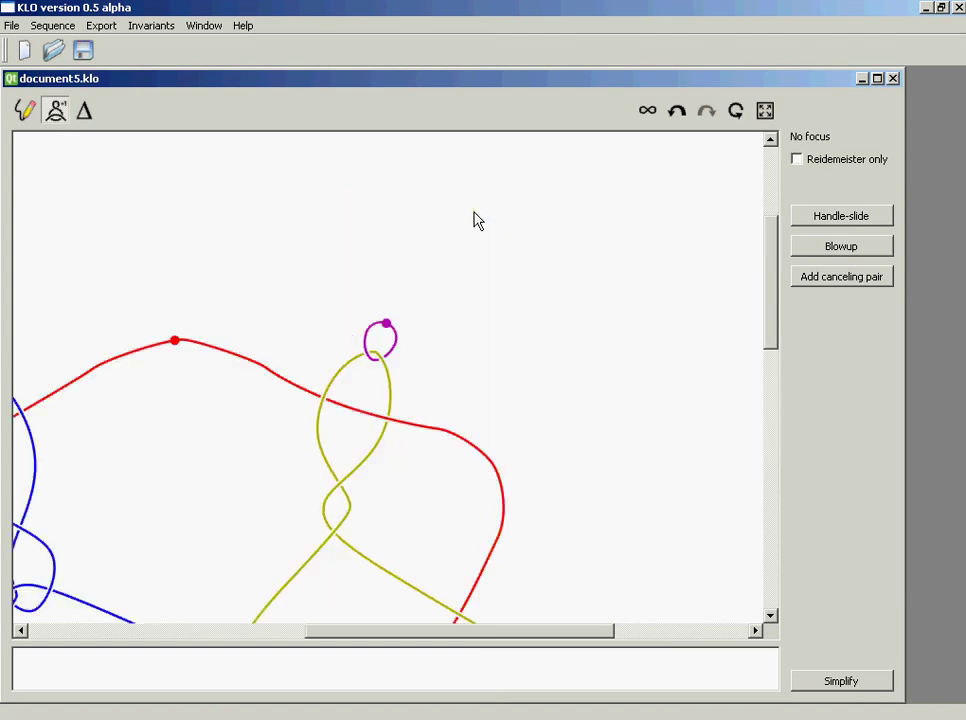
{"action": "left_click", "coordinate": [375, 365]}
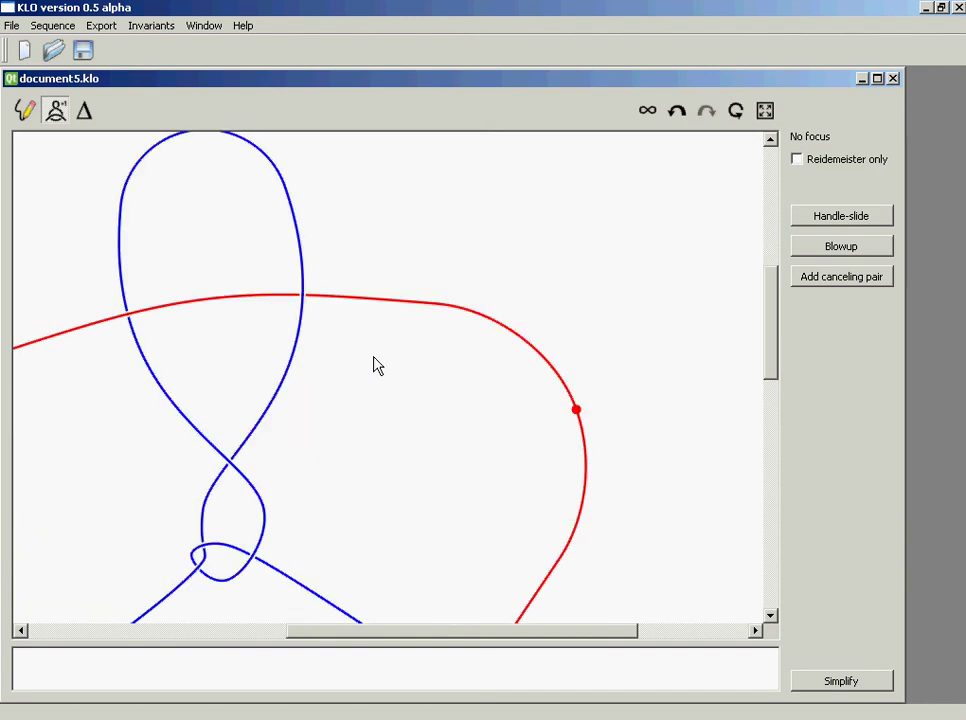
{"action": "left_click", "coordinate": [764, 110]}
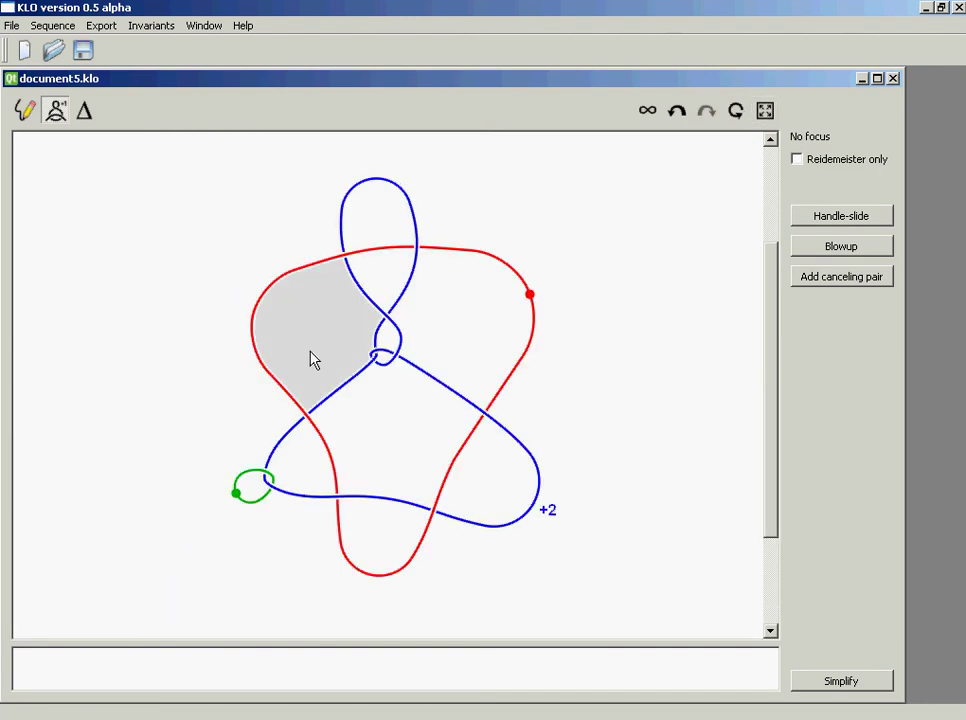
- Cancel the blue and green handle pair, and switch the remaining red circle to a 0-framed 2-handle and back by surgery
{"action": "left_click", "coordinate": [270, 485]}
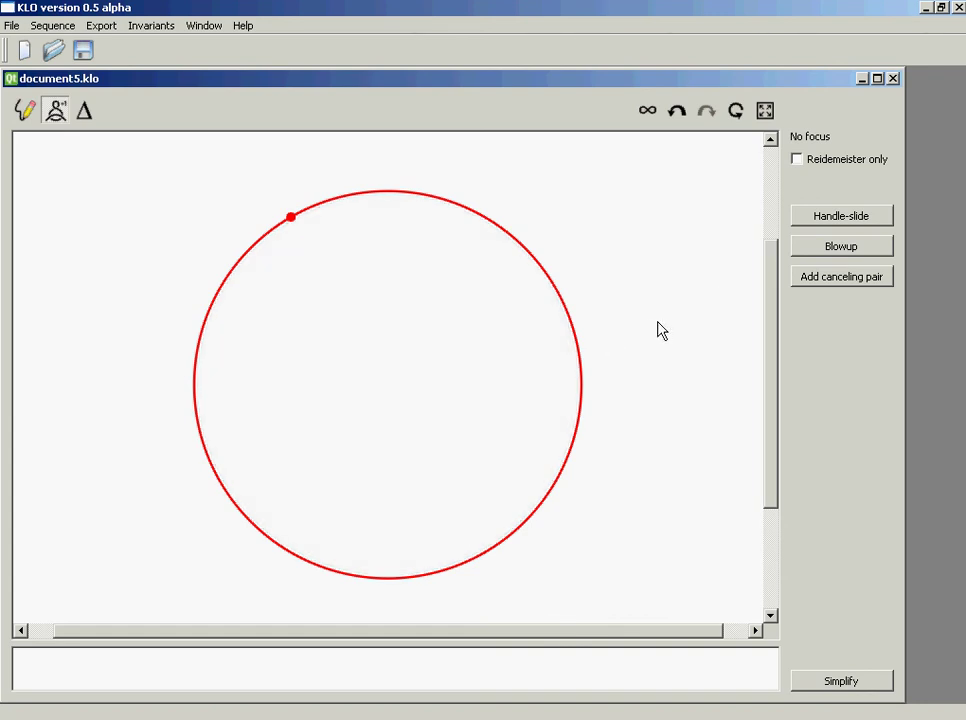
{"action": "left_click", "coordinate": [565, 305]}
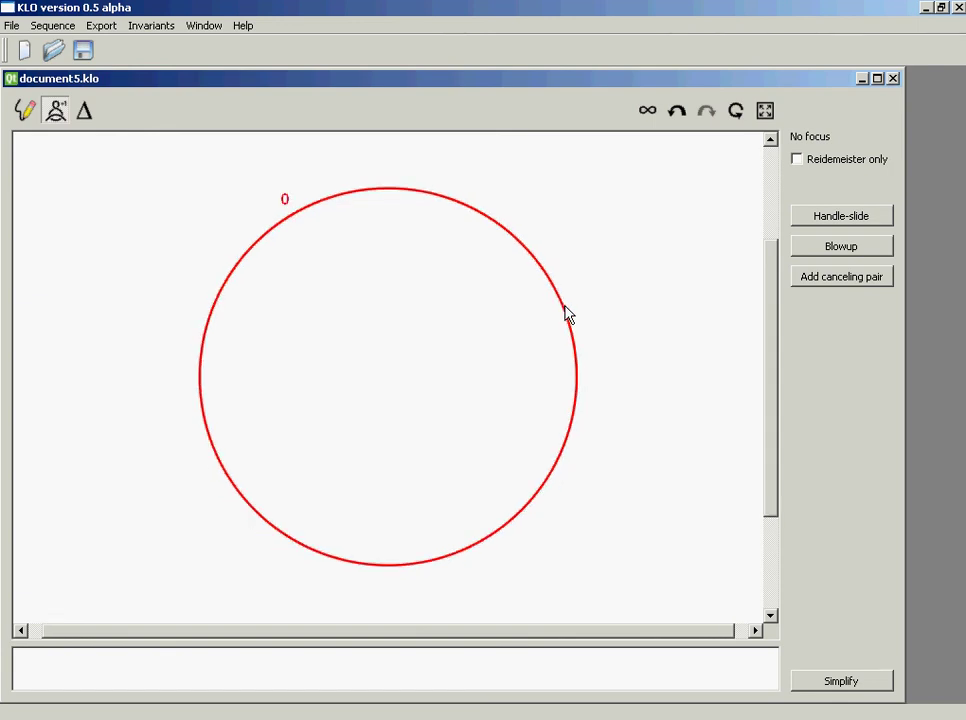
{"action": "left_click", "coordinate": [562, 307]}
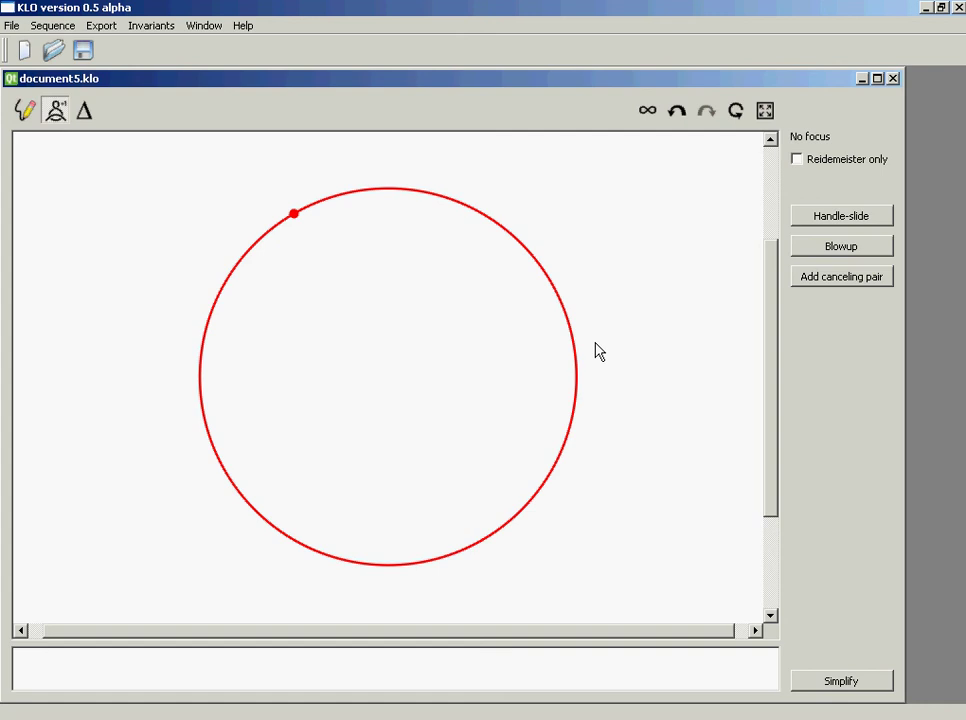